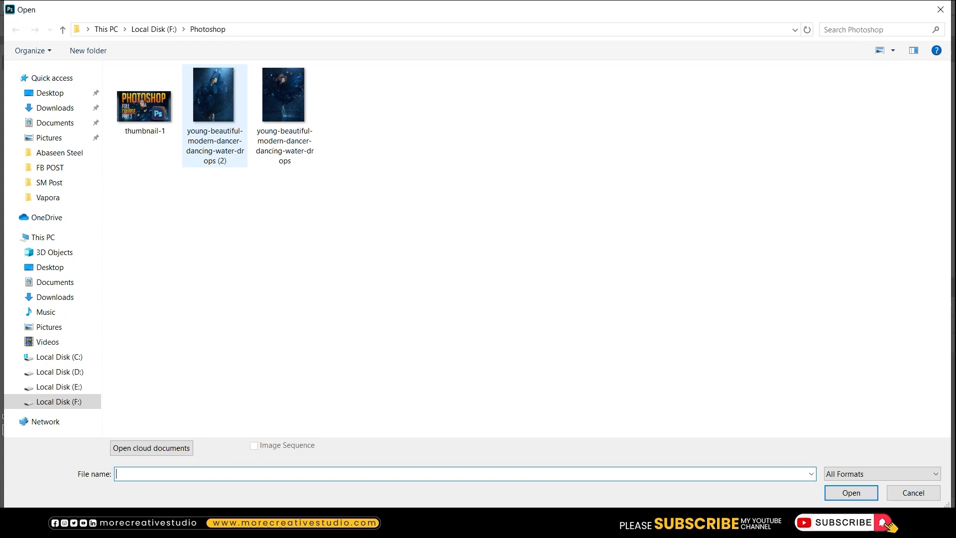
Open the image young-beautiful-modern-dancer-dancing-water-drops (2) and copy it into the Untitled-1 document as a layer.
{"action": "left_click", "coordinate": [214, 97]}
{"action": "key", "text": "Return"}
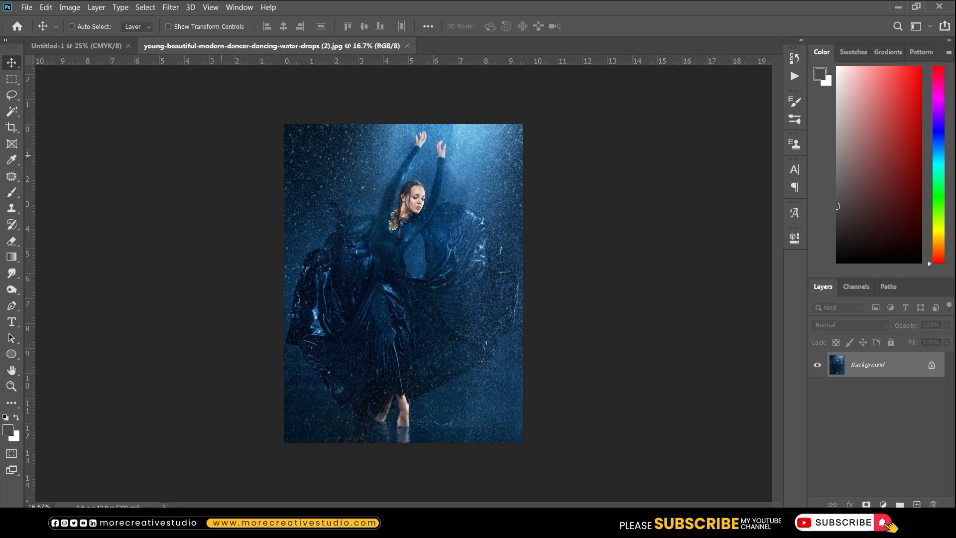
{"action": "left_click_drag", "start_coordinate": [301, 135], "coordinate": [200, 150]}
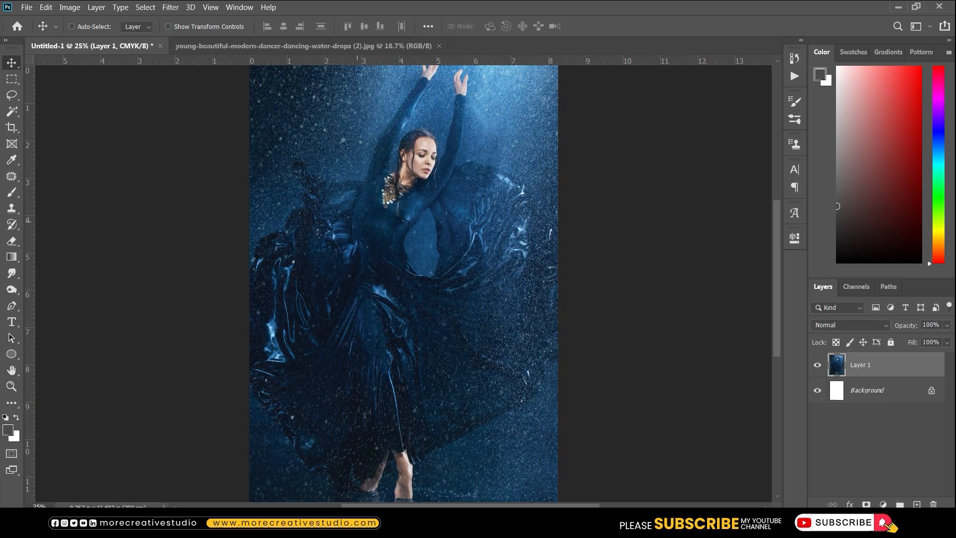
Scale the dancer image layer down proportionally to 86.74% so its width fits the canvas.
{"action": "key", "text": "ctrl+minus"}
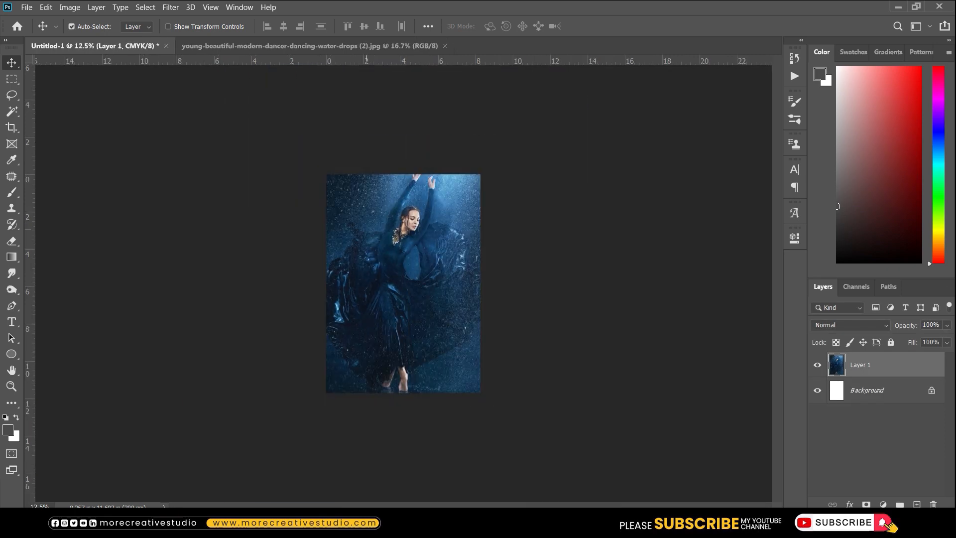
{"action": "key", "text": "ctrl+t"}
{"action": "left_click_drag", "start_coordinate": [480, 174], "coordinate": [480, 180]}
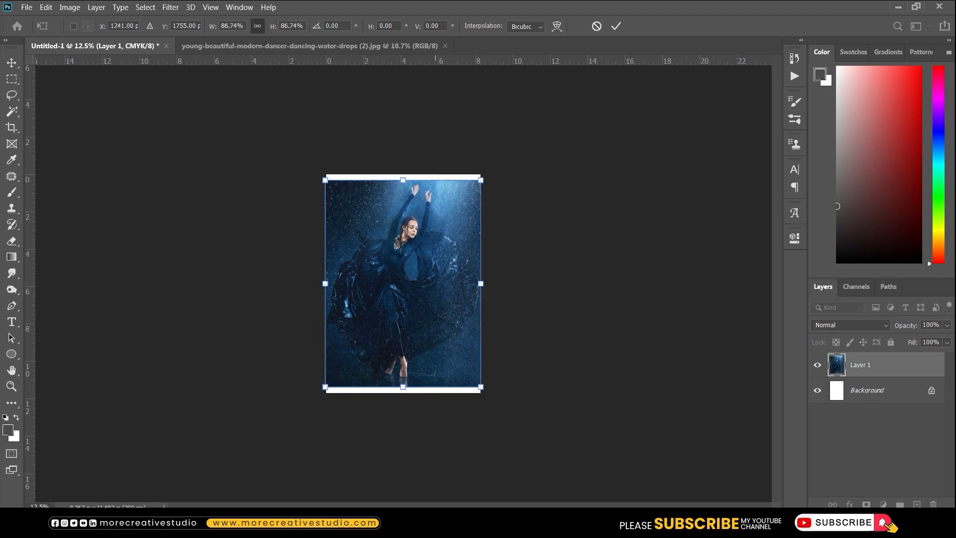
{"action": "key", "text": "Return"}
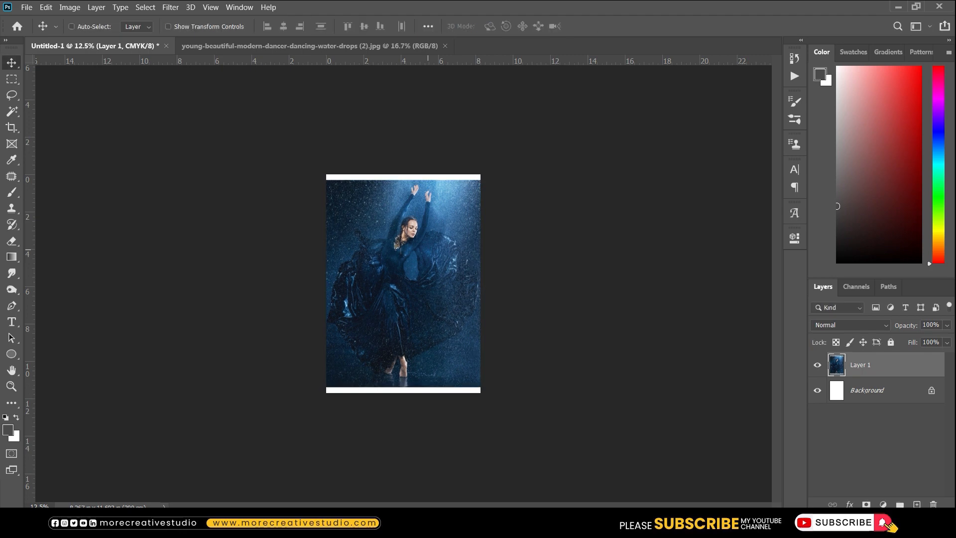
Move the dancer image up to the canvas's upper edge and scale it to 105.74% to cover the white strip below.
{"action": "left_click_drag", "start_coordinate": [426, 259], "coordinate": [426, 252]}
{"action": "key", "text": "ctrl+t"}
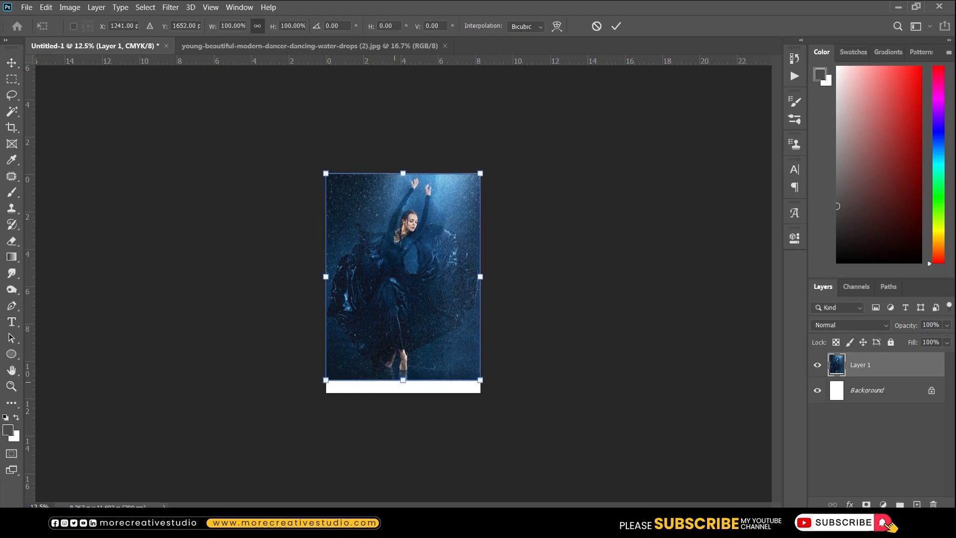
{"action": "left_click_drag", "start_coordinate": [403, 380], "coordinate": [403, 392]}
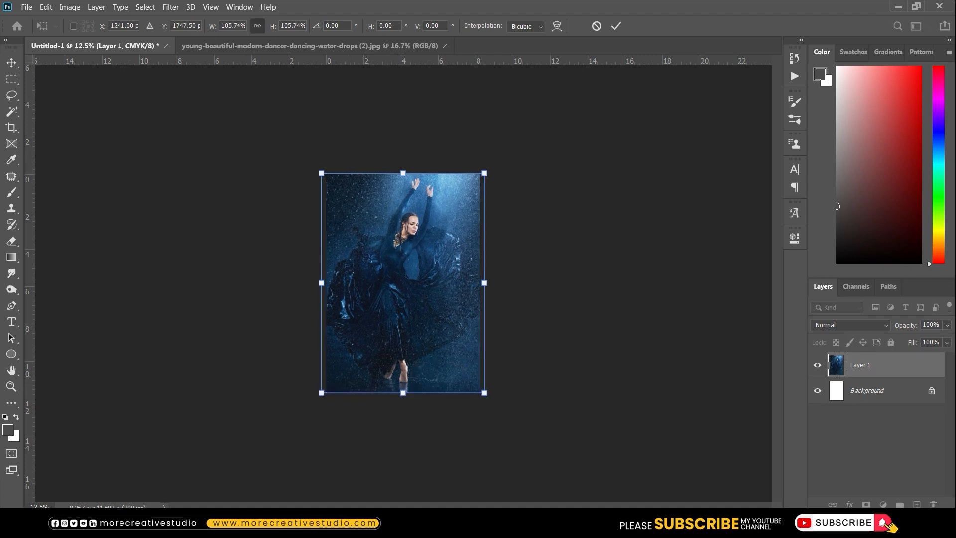
{"action": "key", "text": "Return"}
{"action": "key", "text": "ctrl"}
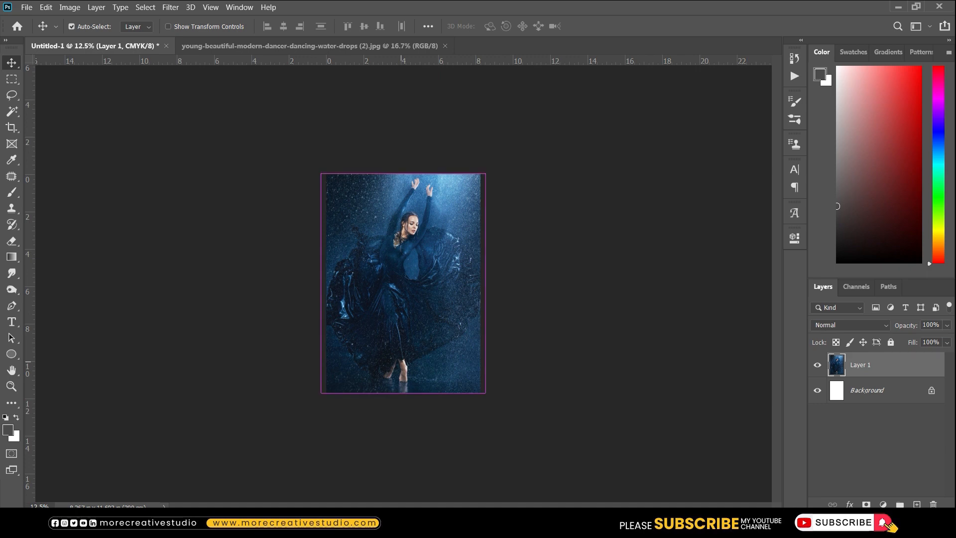
{"action": "key", "text": "ctrl+0"}
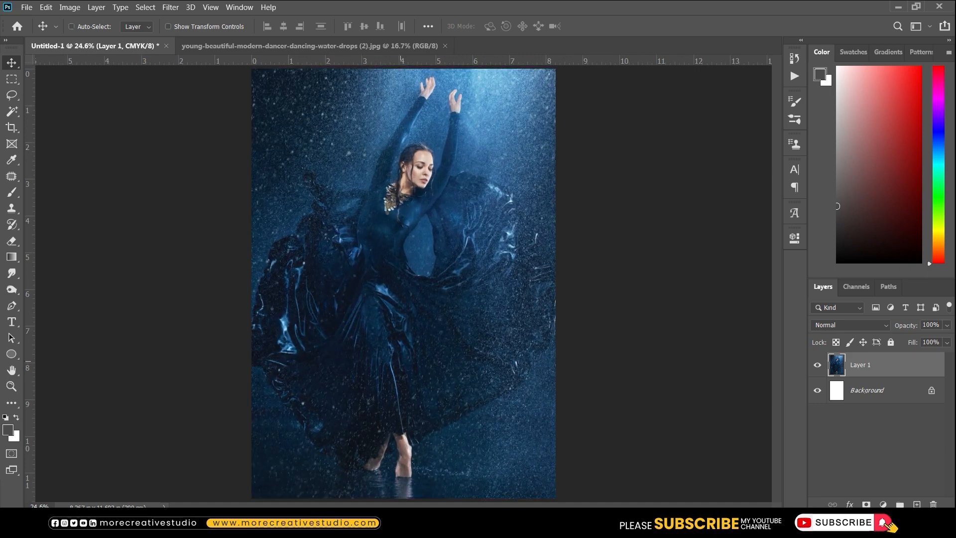
Start saving the document in the Photoshop folder on drive F: under the file name Photoshop Poster.
{"action": "left_click", "coordinate": [26, 7]}
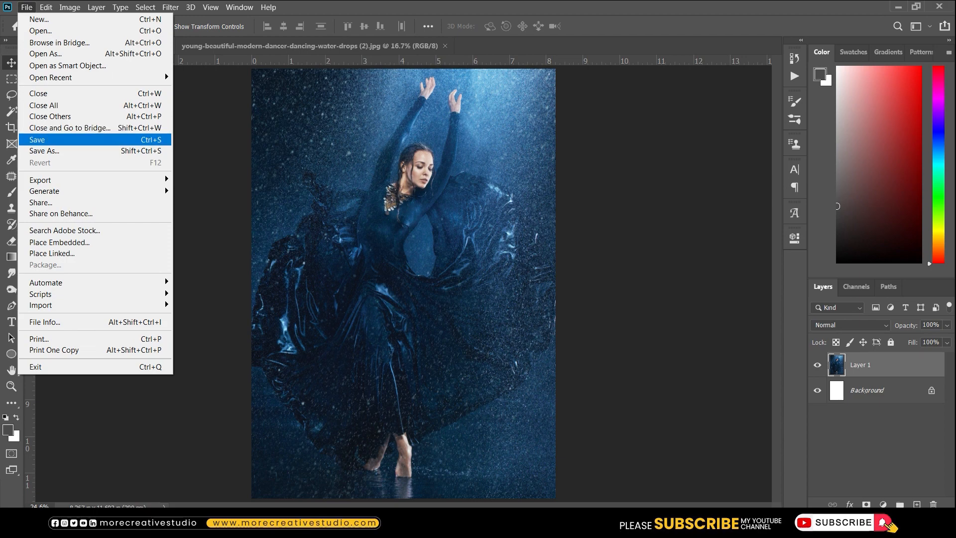
{"action": "left_click", "coordinate": [37, 139]}
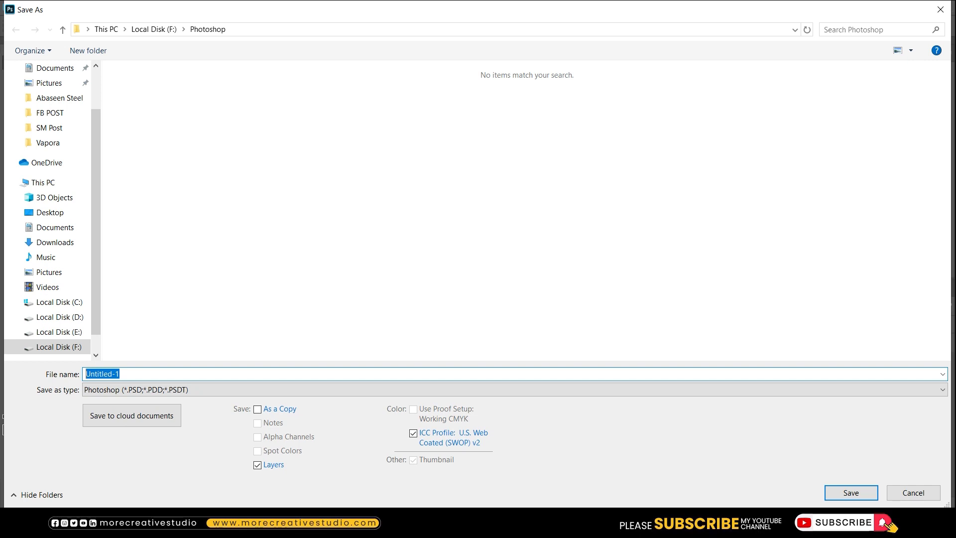
{"action": "type", "text": "P"}
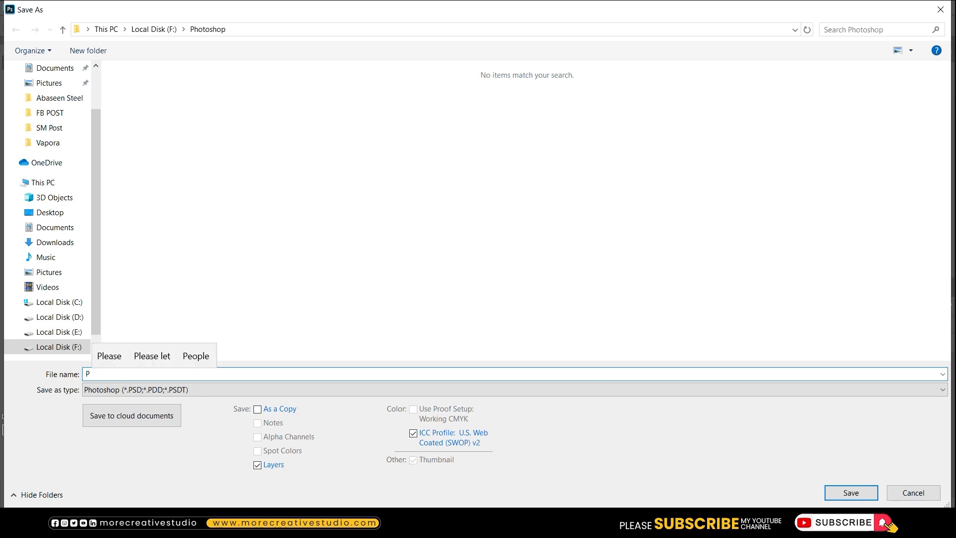
{"action": "type", "text": "ho"}
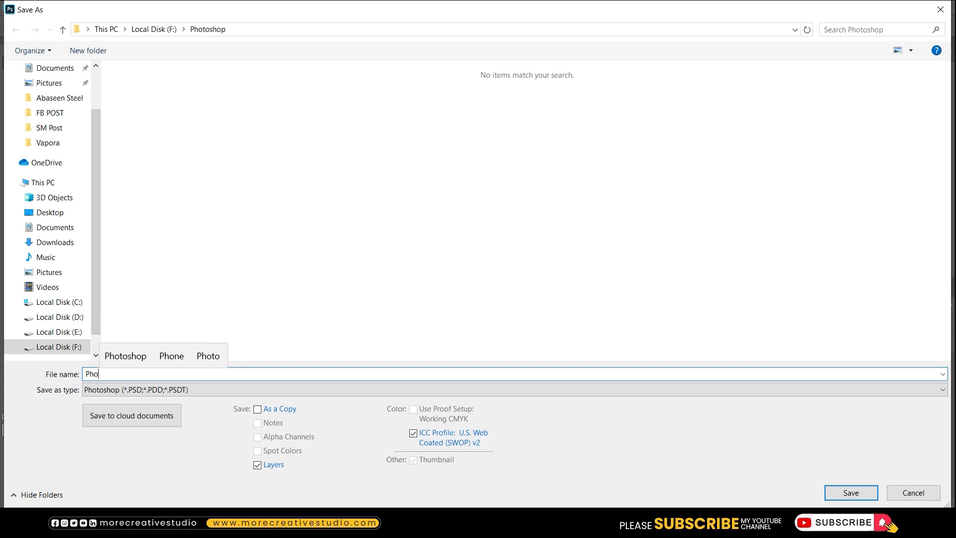
{"action": "key", "text": "BackSpace"}
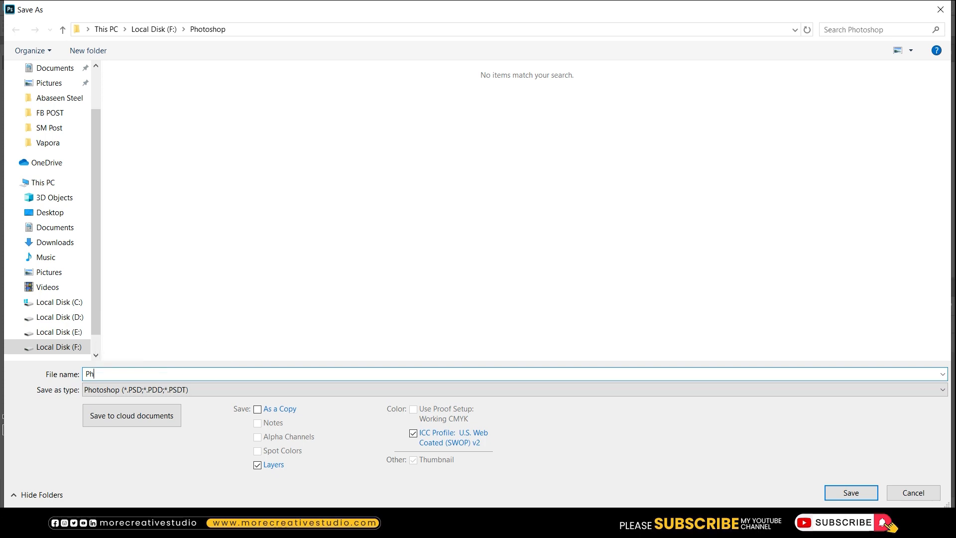
{"action": "type", "text": "oto"}
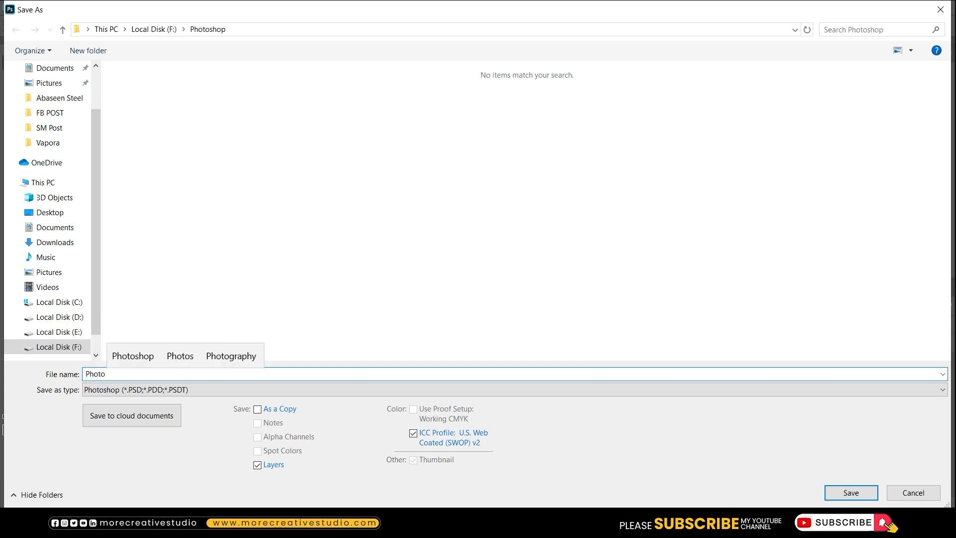
{"action": "left_click", "coordinate": [133, 356]}
{"action": "type", "text": "Post"}
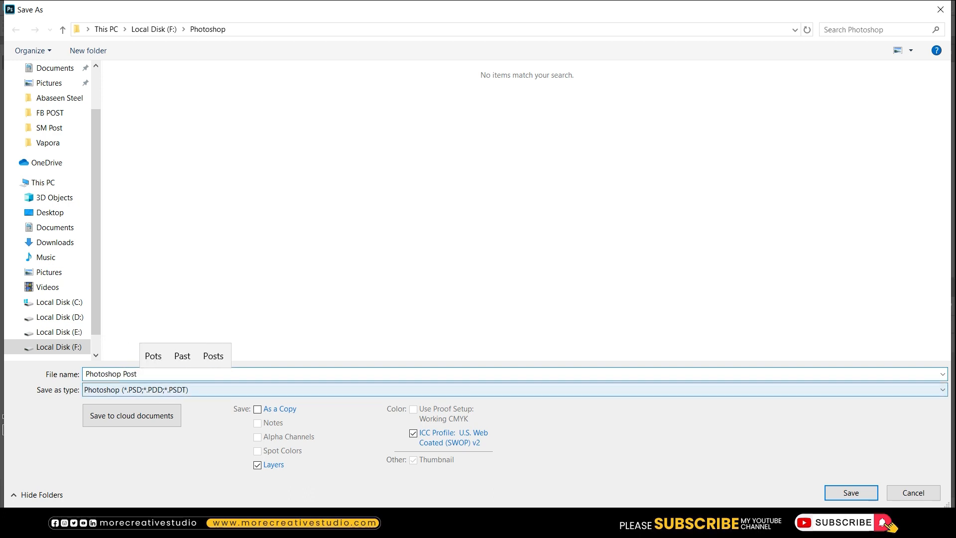
{"action": "type", "text": "er"}
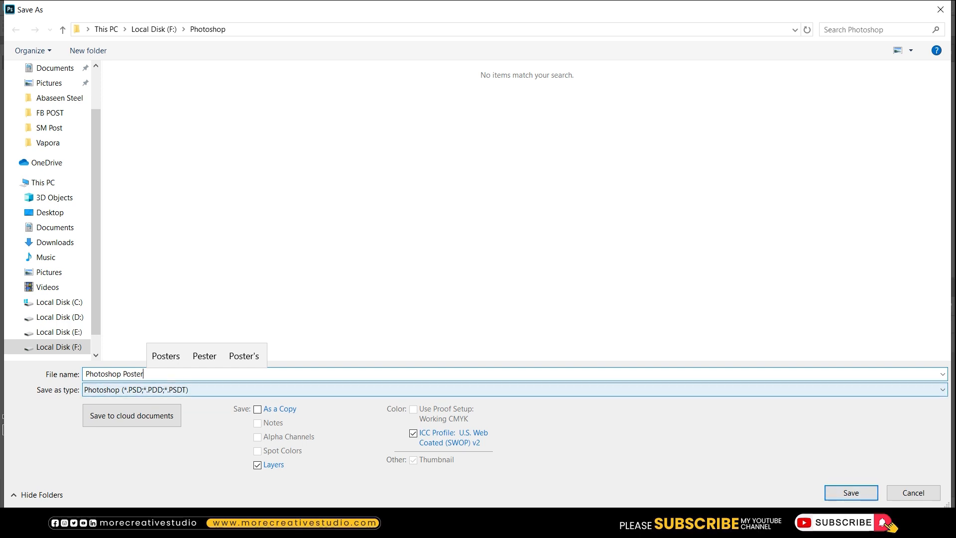
Save the file in Photoshop PSD format with Maximize Compatibility, and stop the format options dialog from showing again.
{"action": "left_click", "coordinate": [515, 389]}
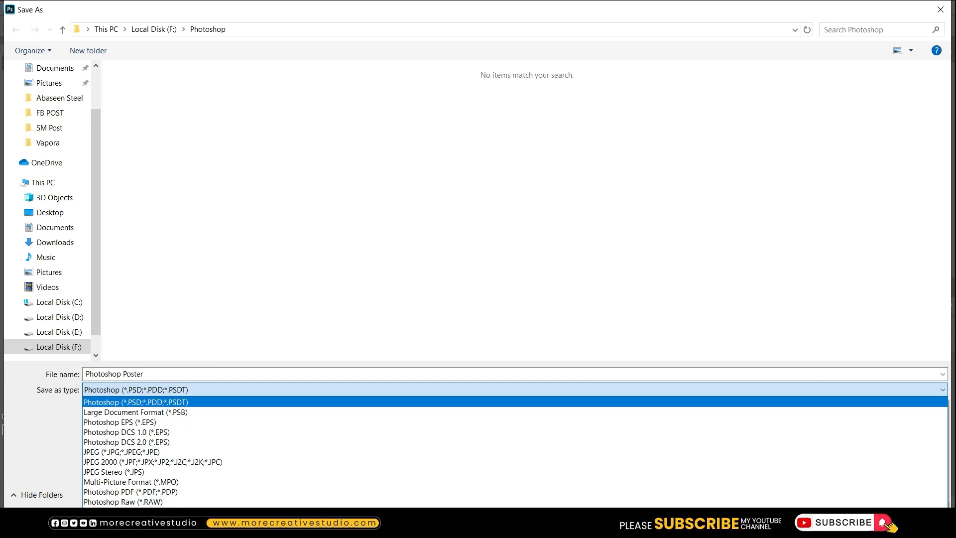
{"action": "left_click", "coordinate": [514, 390]}
{"action": "left_click", "coordinate": [515, 390]}
{"action": "left_click", "coordinate": [136, 402]}
{"action": "left_click", "coordinate": [114, 373]}
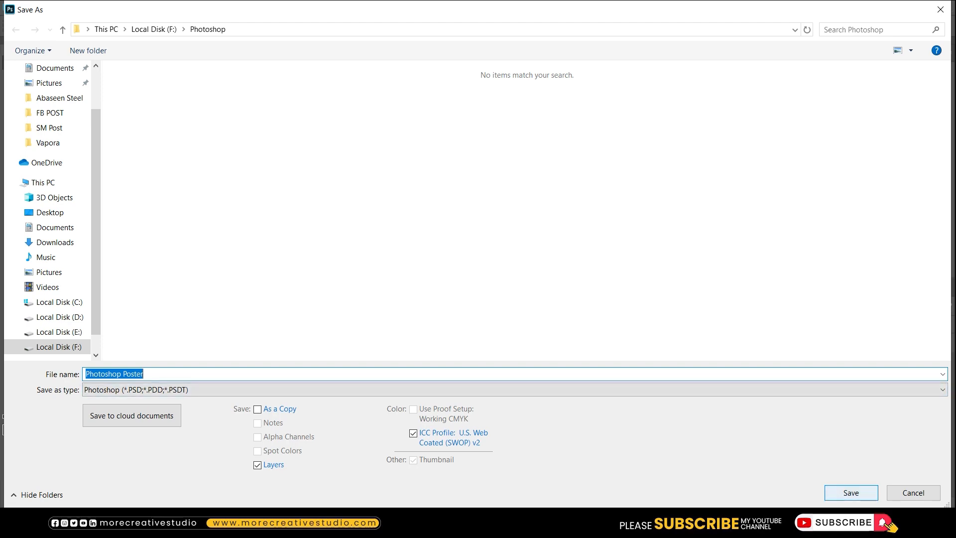
{"action": "key", "text": "Return"}
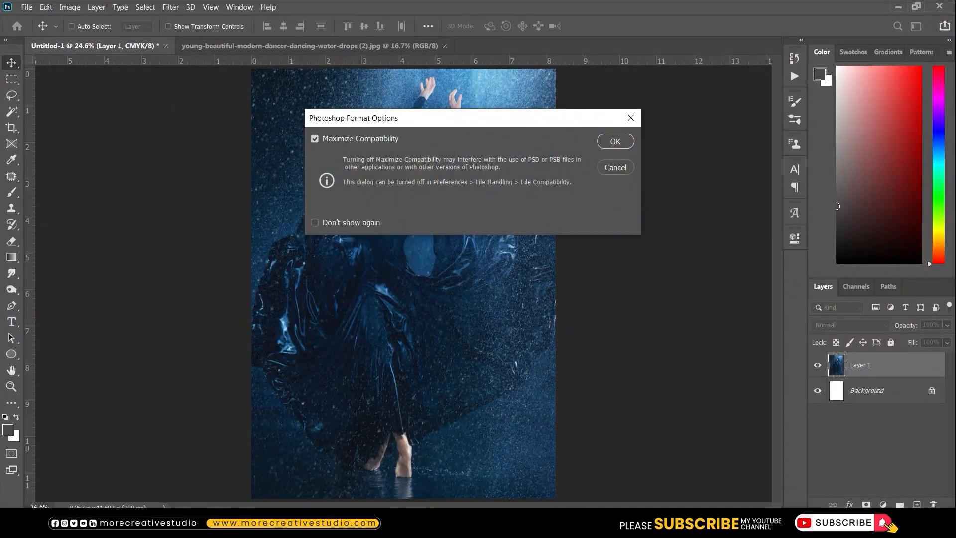
{"action": "left_click", "coordinate": [315, 222]}
{"action": "left_click", "coordinate": [616, 141]}
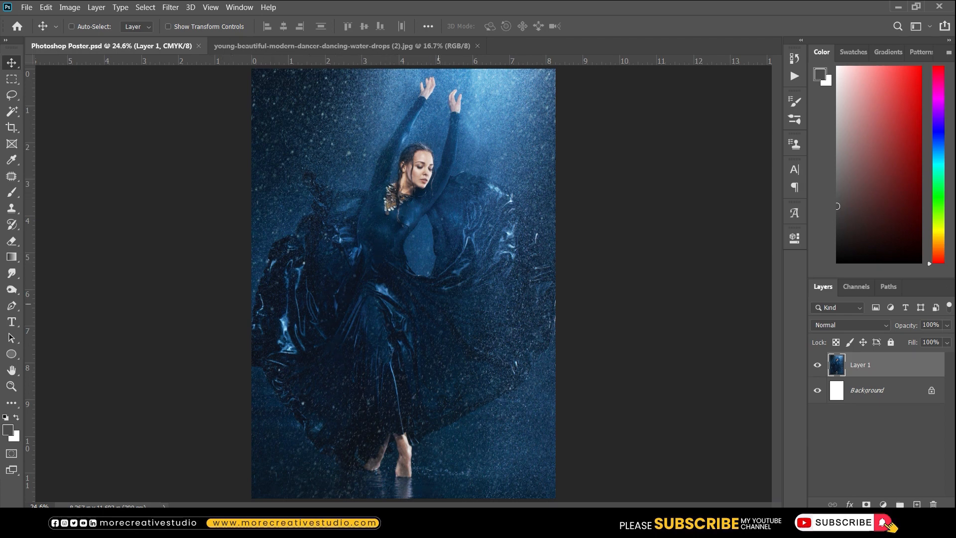
Close the saved Photoshop Poster document.
{"action": "key", "text": "ctrl"}
{"action": "key", "text": "ctrl"}
{"action": "left_click", "coordinate": [27, 7]}
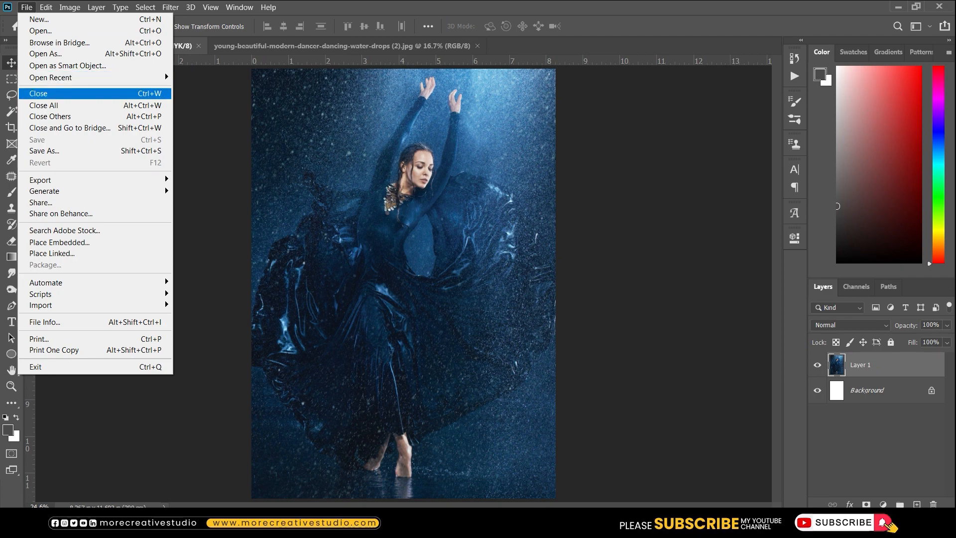
{"action": "key", "text": "Return"}
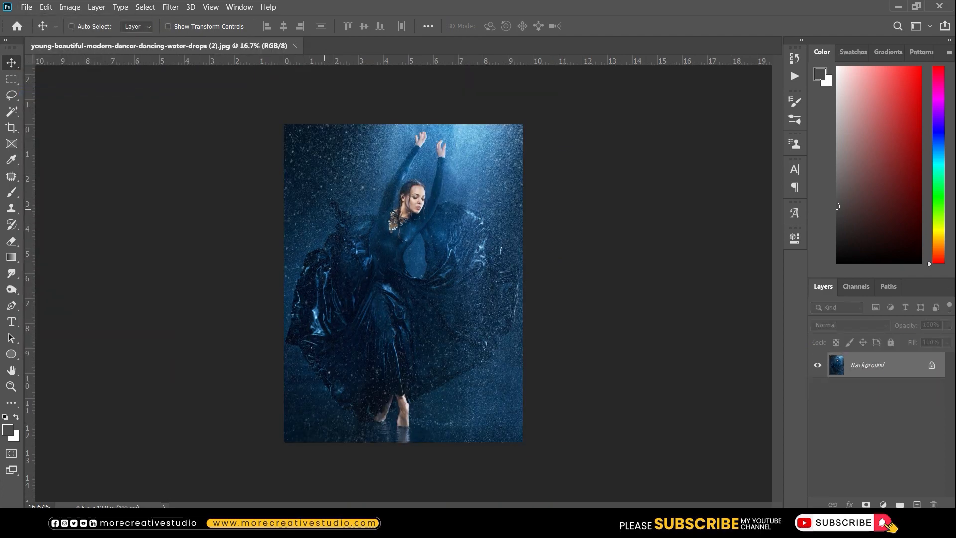
Reopen Photoshop Poster from the Photoshop folder and toggle Layer 1's visibility off and on.
{"action": "left_click", "coordinate": [26, 7]}
{"action": "key", "text": "Return"}
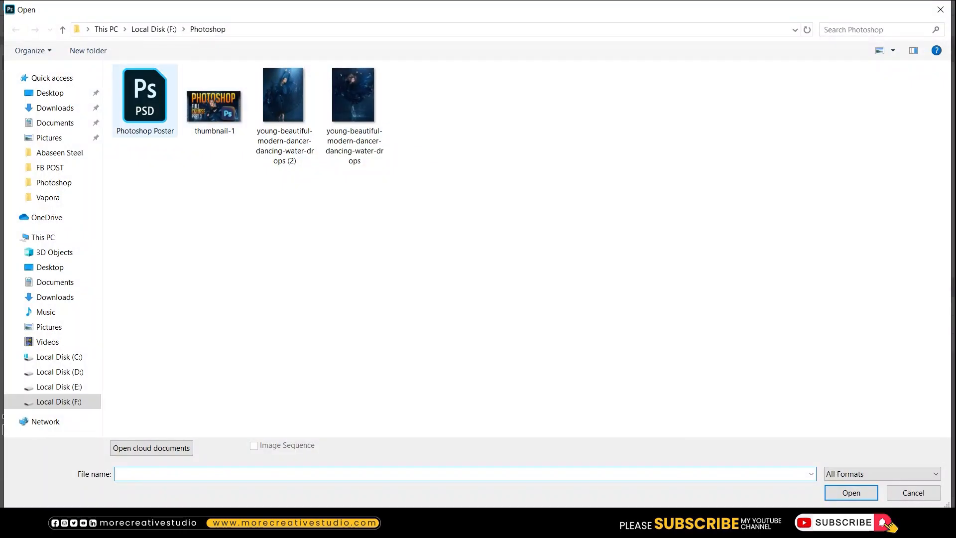
{"action": "left_click", "coordinate": [145, 101]}
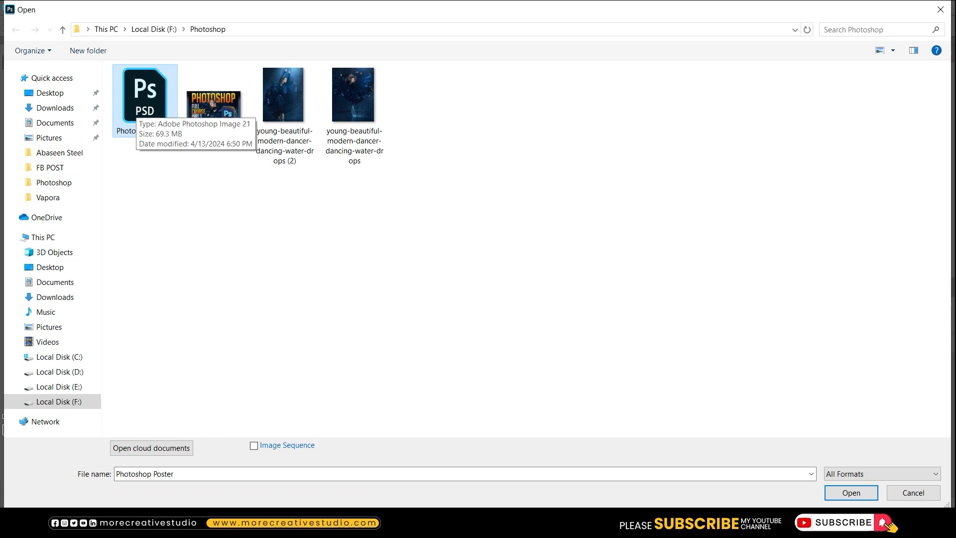
{"action": "key", "text": "Return"}
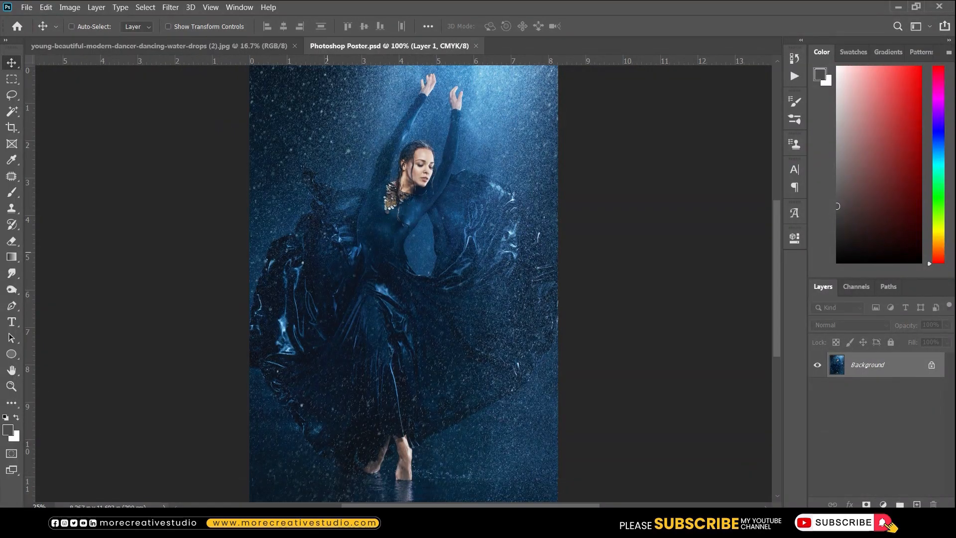
{"action": "key", "text": "ctrl+comma"}
{"action": "key", "text": "ctrl+comma"}
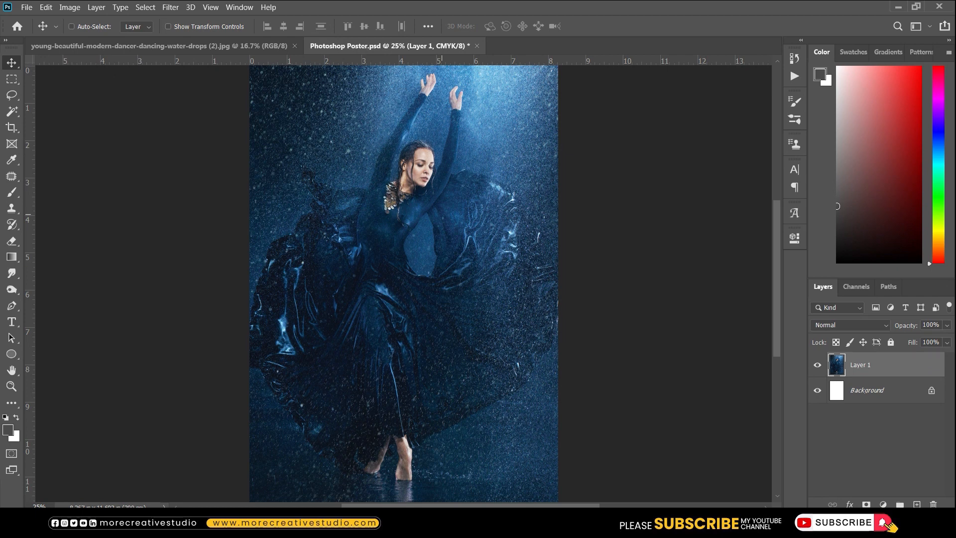
Open young-beautiful-modern-dancer-dancing-water-drops (2) as a Smart Object and copy it into the Photoshop Poster document.
{"action": "left_click", "coordinate": [26, 7]}
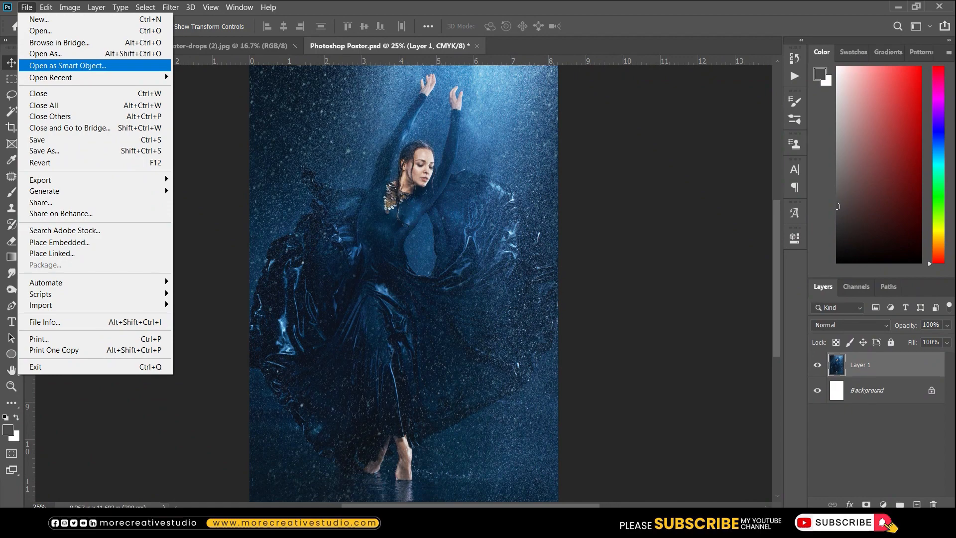
{"action": "left_click", "coordinate": [67, 65]}
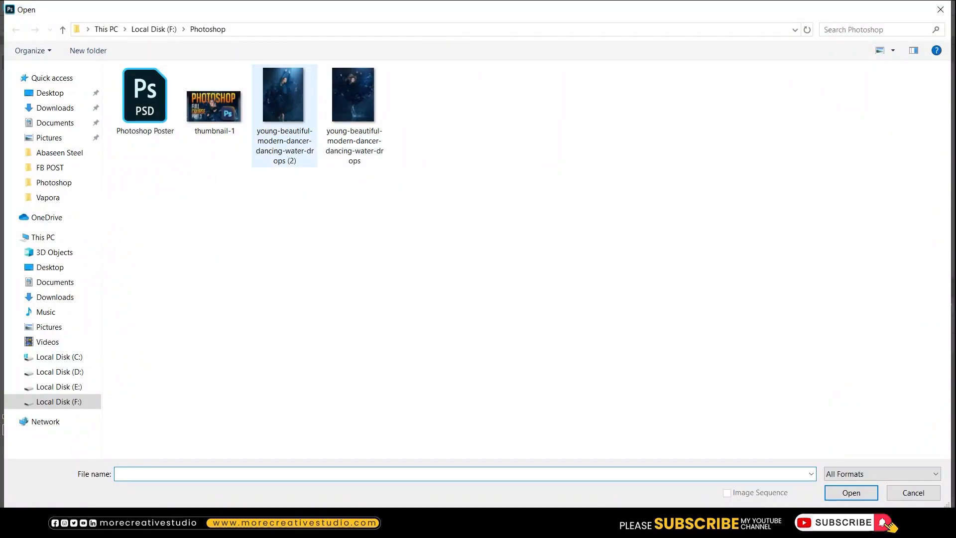
{"action": "left_click", "coordinate": [284, 116]}
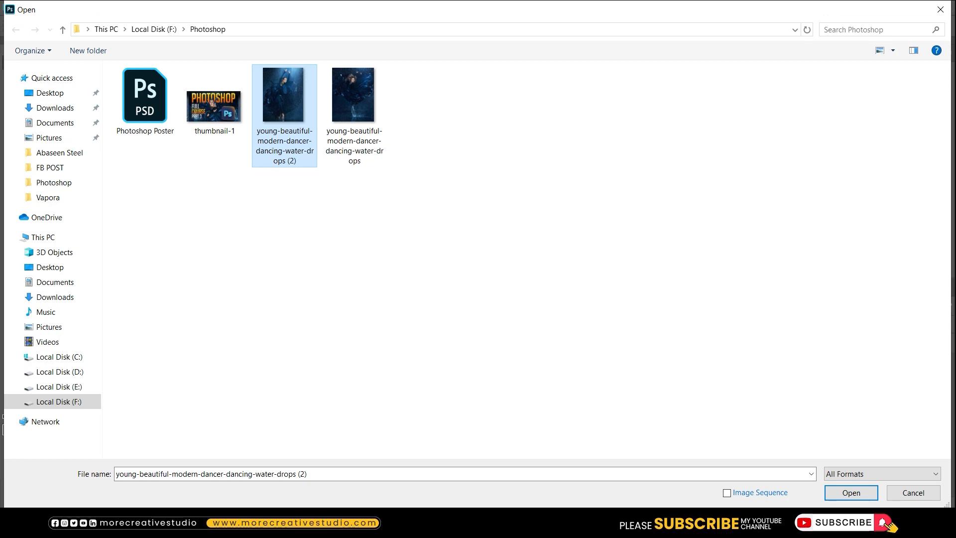
{"action": "double_click", "coordinate": [284, 92]}
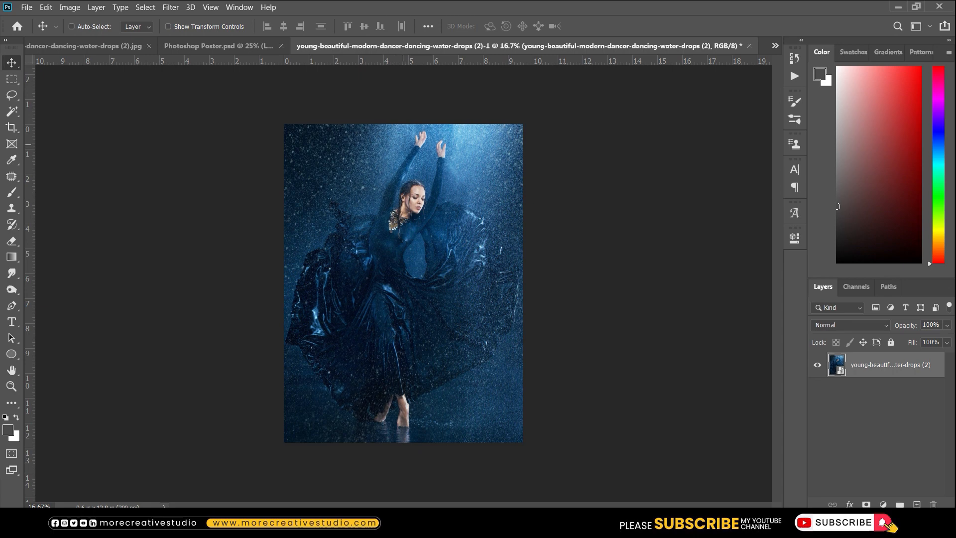
{"action": "left_click_drag", "start_coordinate": [403, 137], "coordinate": [219, 46]}
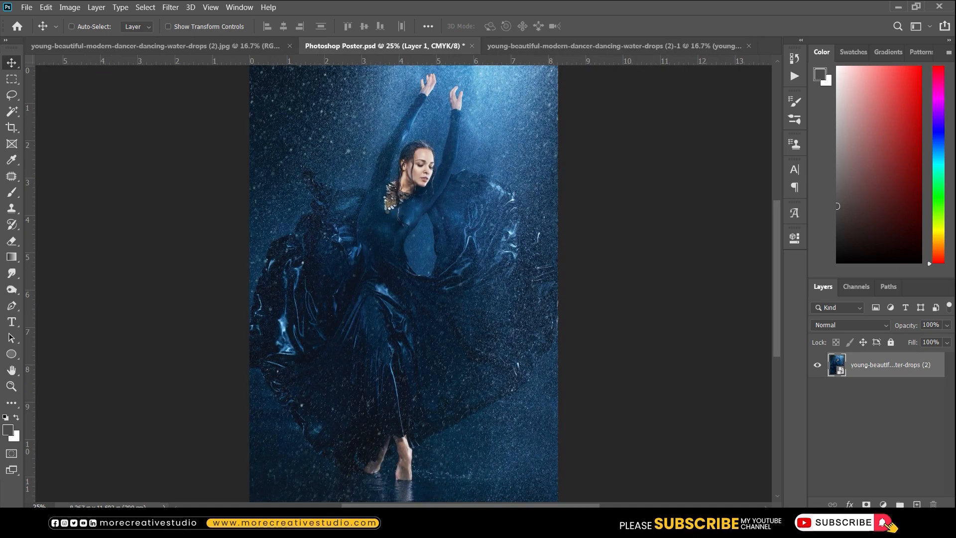
Hide Layer 1 and shrink the Smart Object dancer layer around its centre to a little over a third of the poster's width.
{"action": "left_click", "coordinate": [818, 390]}
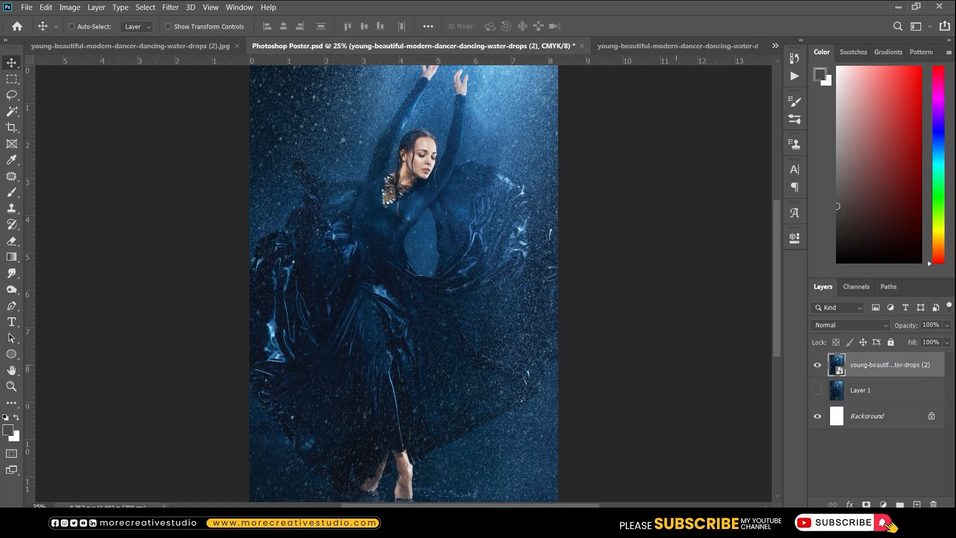
{"action": "key", "text": "ctrl+t"}
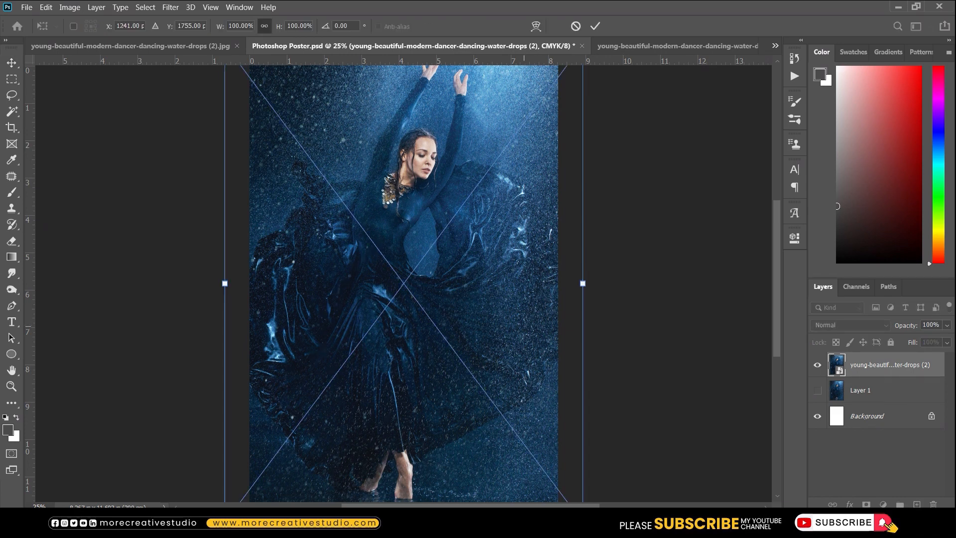
{"action": "key", "text": "ctrl+minus"}
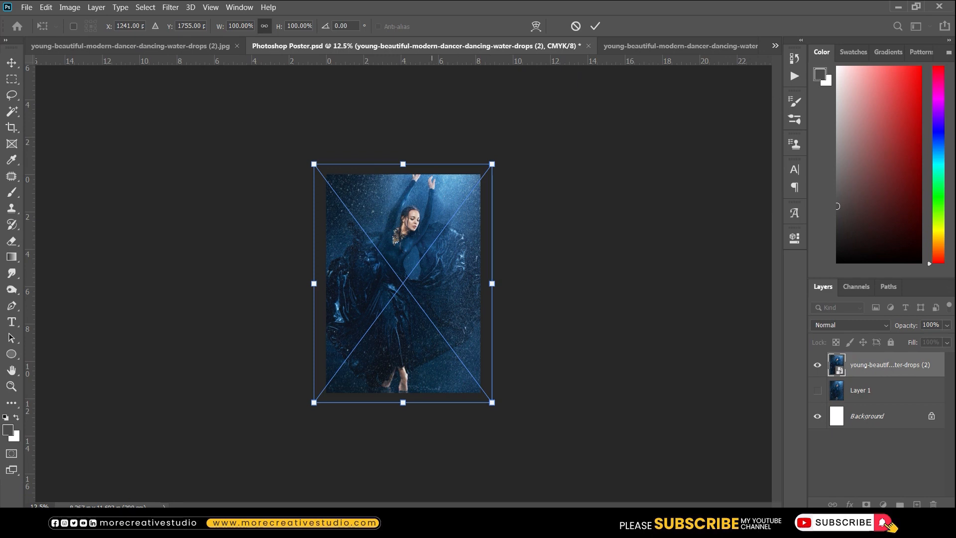
{"action": "key", "text": "ctrl+plus"}
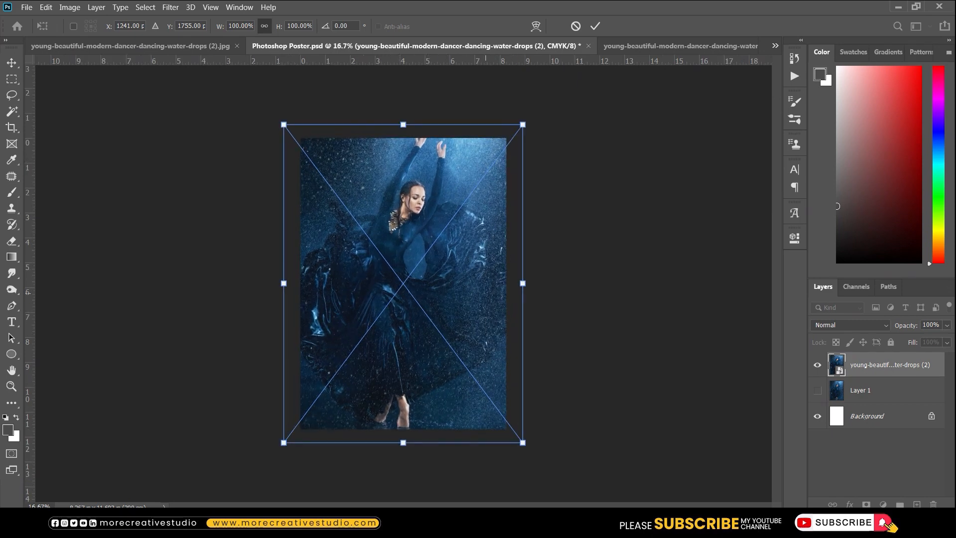
{"action": "left_click_drag", "start_coordinate": [523, 124], "coordinate": [442, 232]}
{"action": "key", "text": "Return"}
{"action": "scroll", "coordinate": [429, 322], "scroll_direction": "up", "scroll_amount": 4}
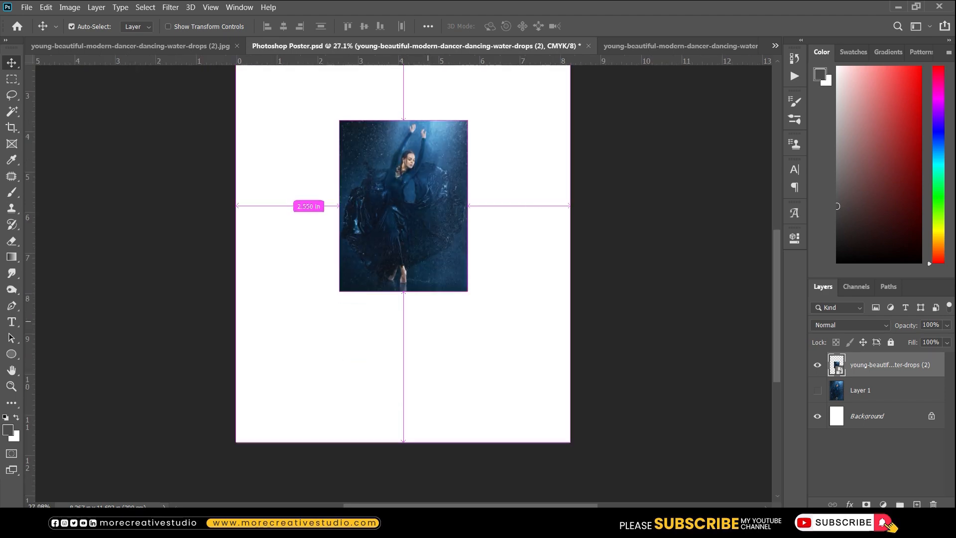
Scale the Smart Object dancer layer up to 92.55% so it covers the whole poster.
{"action": "key", "text": "ctrl+t"}
{"action": "left_click_drag", "start_coordinate": [467, 290], "coordinate": [583, 444]}
{"action": "key", "text": "Return"}
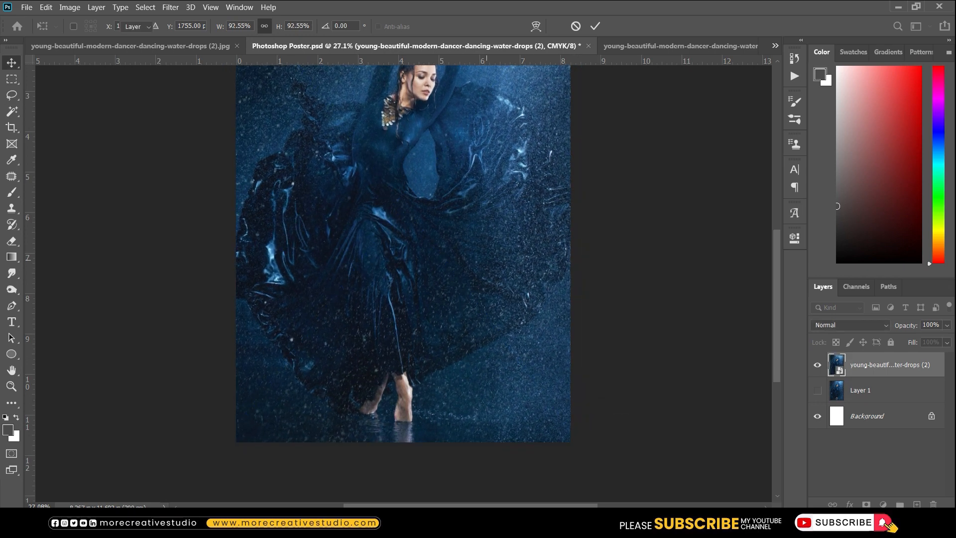
{"action": "scroll", "coordinate": [404, 279], "scroll_direction": "up", "scroll_amount": 5}
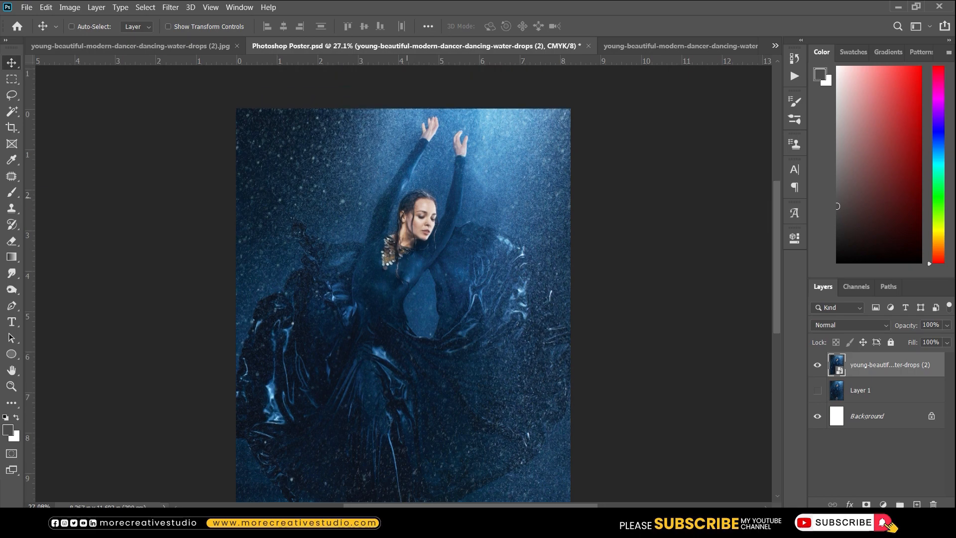
Show Layer 1 instead of the Smart Object layer and shrink Layer 1 around its centre to about a fifth of the poster's width.
{"action": "left_click", "coordinate": [818, 364]}
{"action": "left_click", "coordinate": [817, 390]}
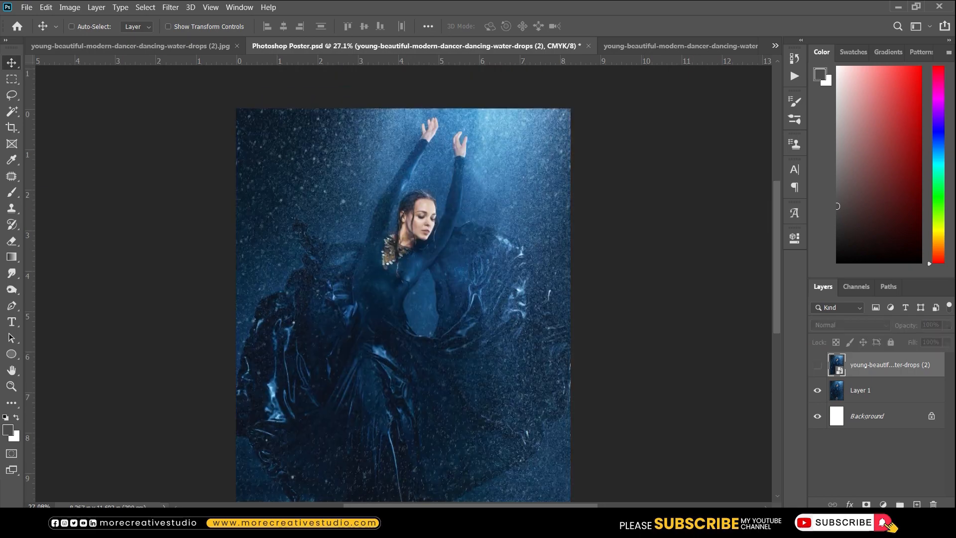
{"action": "left_click", "coordinate": [877, 390]}
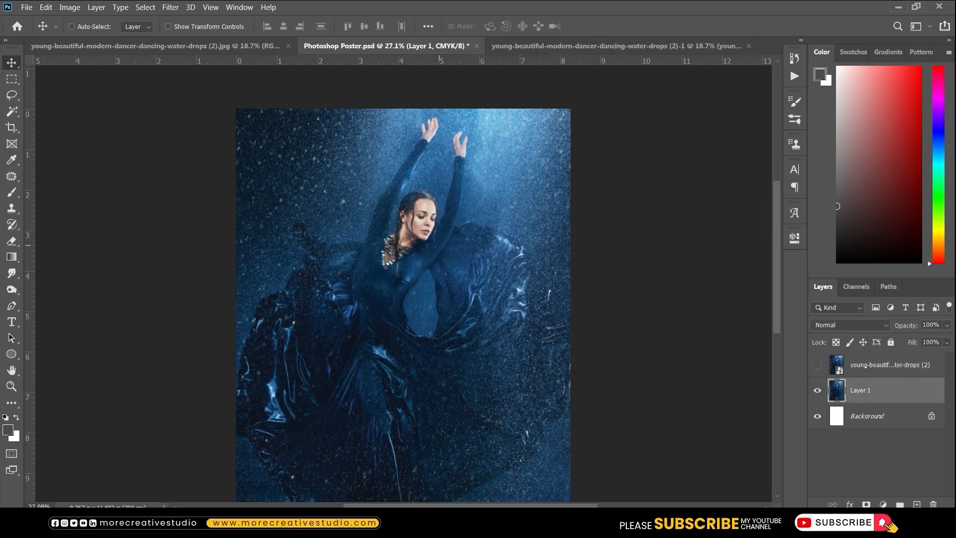
{"action": "key", "text": "ctrl+0"}
{"action": "key", "text": "ctrl+t"}
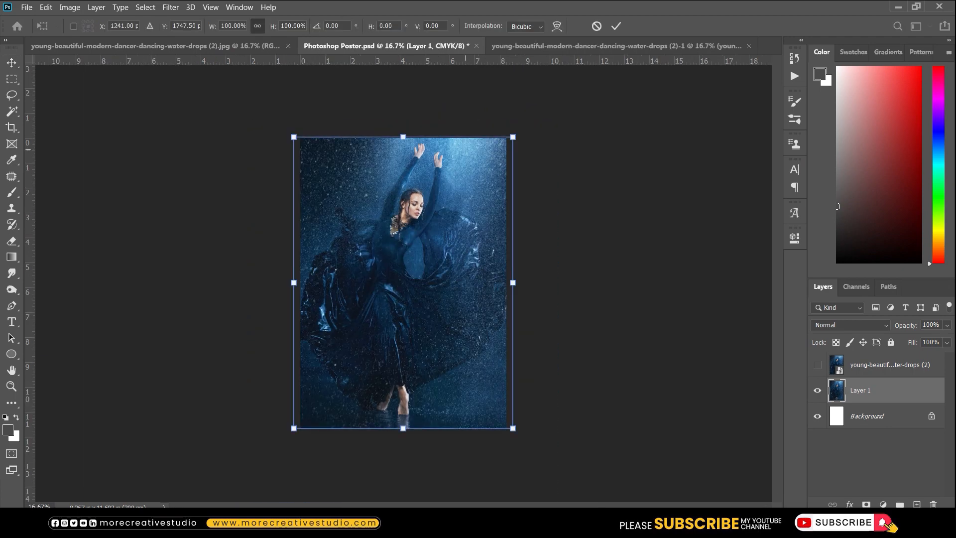
{"action": "left_click_drag", "start_coordinate": [513, 137], "coordinate": [423, 257]}
{"action": "key", "text": "Return"}
Scale Layer 1 up to 467.11% around its centre, leaving a white margin within the poster.
{"action": "key", "text": "ctrl+t"}
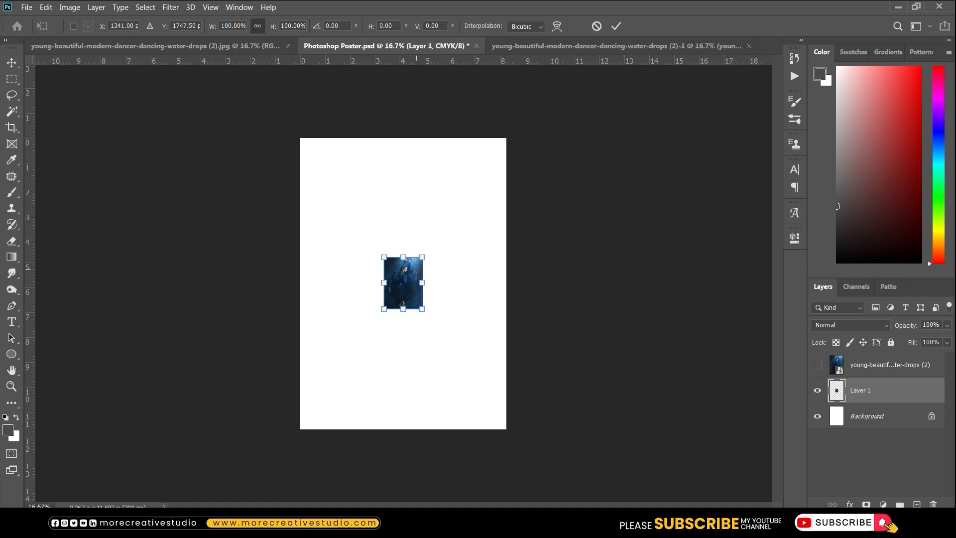
{"action": "left_click_drag", "start_coordinate": [422, 257], "coordinate": [495, 163]}
{"action": "scroll", "coordinate": [403, 239], "scroll_direction": "up", "scroll_amount": 7}
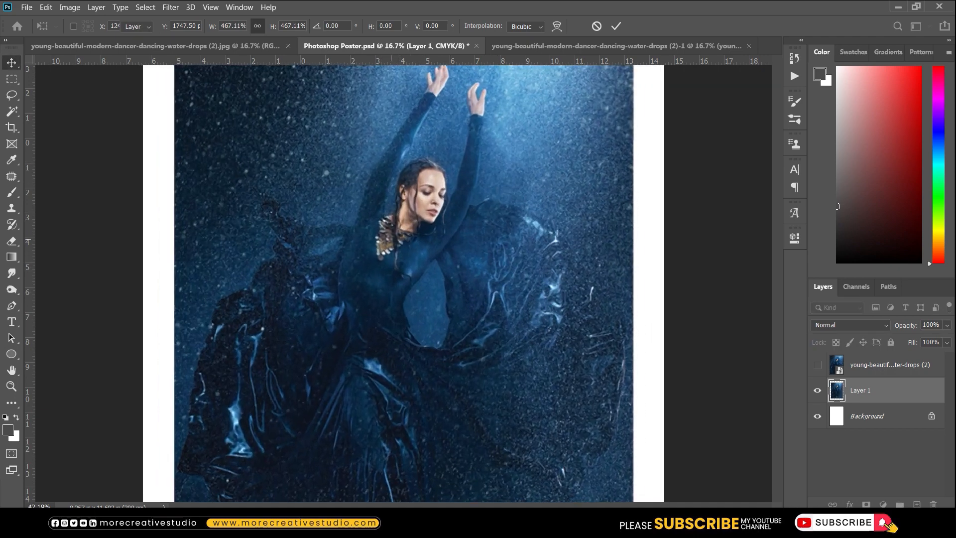
{"action": "scroll", "coordinate": [420, 241], "scroll_direction": "down", "scroll_amount": 7}
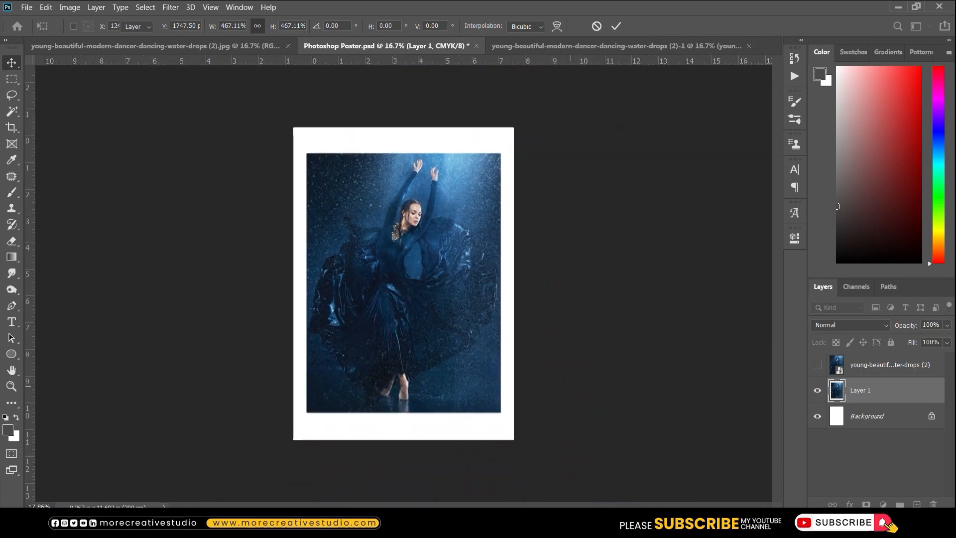
Shrink Layer 1 once more, and enlarge it to 485.15% so it covers the whole poster.
{"action": "key", "text": "ctrl+t"}
{"action": "left_click_drag", "start_coordinate": [500, 154], "coordinate": [430, 248]}
{"action": "key", "text": "Return"}
{"action": "key", "text": "ctrl+t"}
{"action": "left_click_drag", "start_coordinate": [430, 248], "coordinate": [530, 114]}
{"action": "key", "text": "Return"}
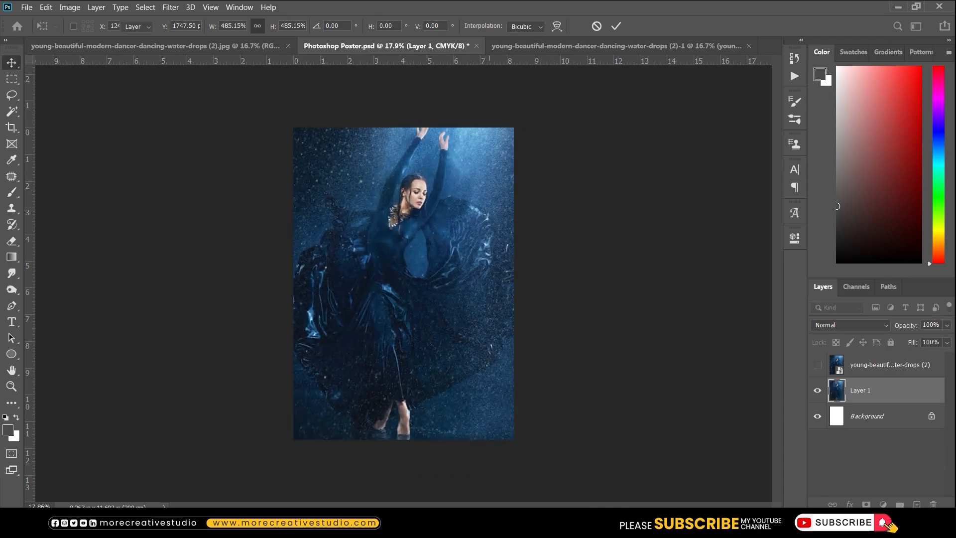
Show the Smart Object layer and toggle its visibility to compare its sharpness with Layer 1 on the dancer's face.
{"action": "scroll", "coordinate": [405, 197], "scroll_direction": "up", "scroll_amount": 8}
{"action": "scroll", "coordinate": [406, 197], "scroll_direction": "up", "scroll_amount": 1}
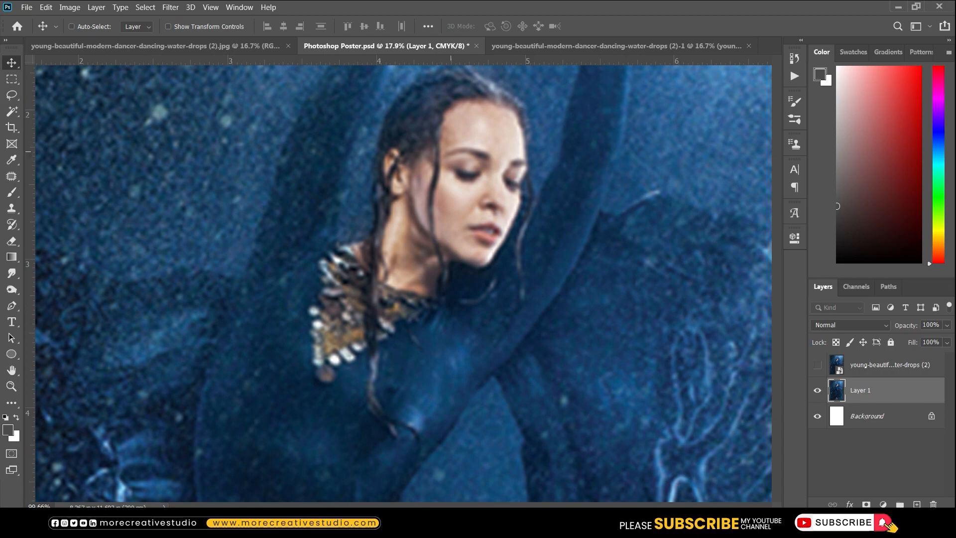
{"action": "left_click", "coordinate": [817, 365]}
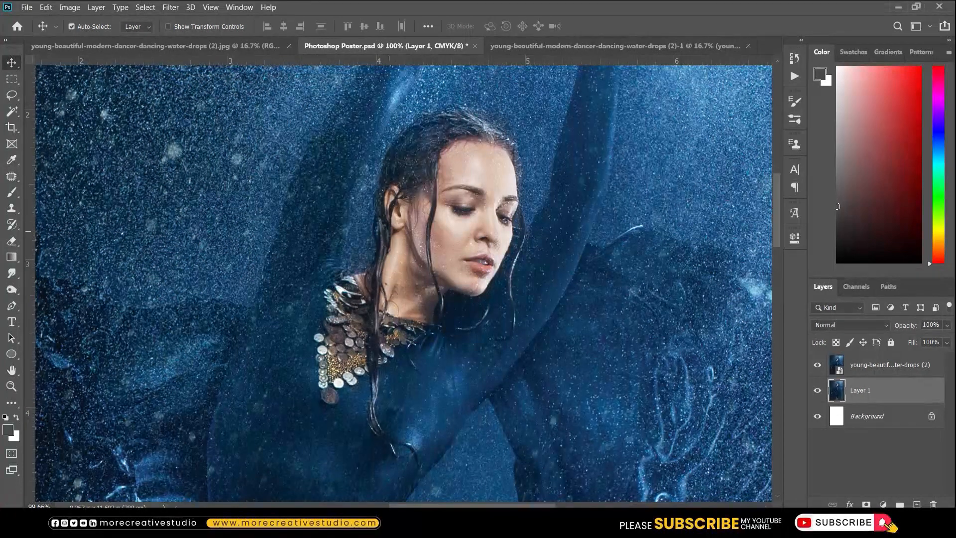
{"action": "scroll", "coordinate": [387, 227], "scroll_direction": "up", "scroll_amount": 2}
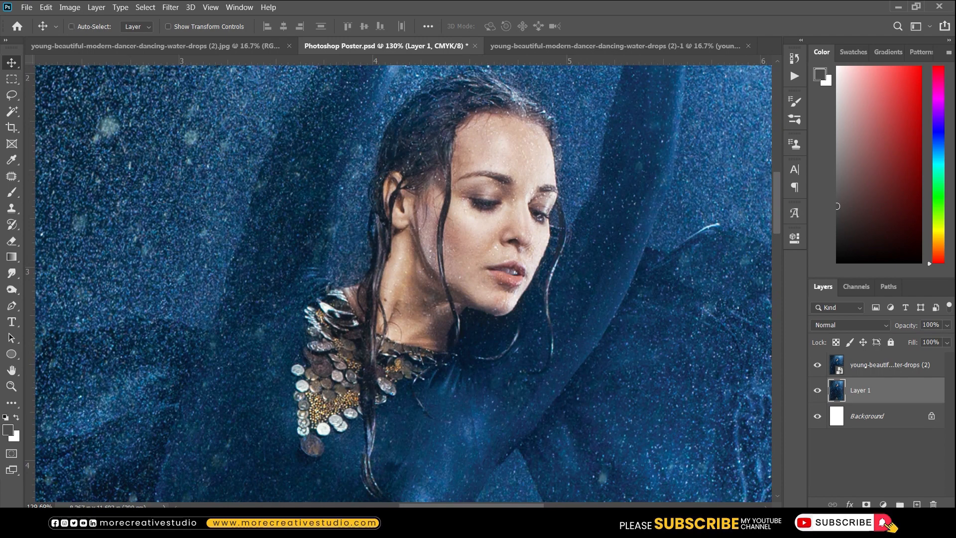
{"action": "left_click", "coordinate": [817, 366]}
{"action": "left_click", "coordinate": [818, 365]}
Open young-beautiful-modern-dancer-dancing-water-drops (2).jpg from the recent files.
{"action": "left_click", "coordinate": [26, 7]}
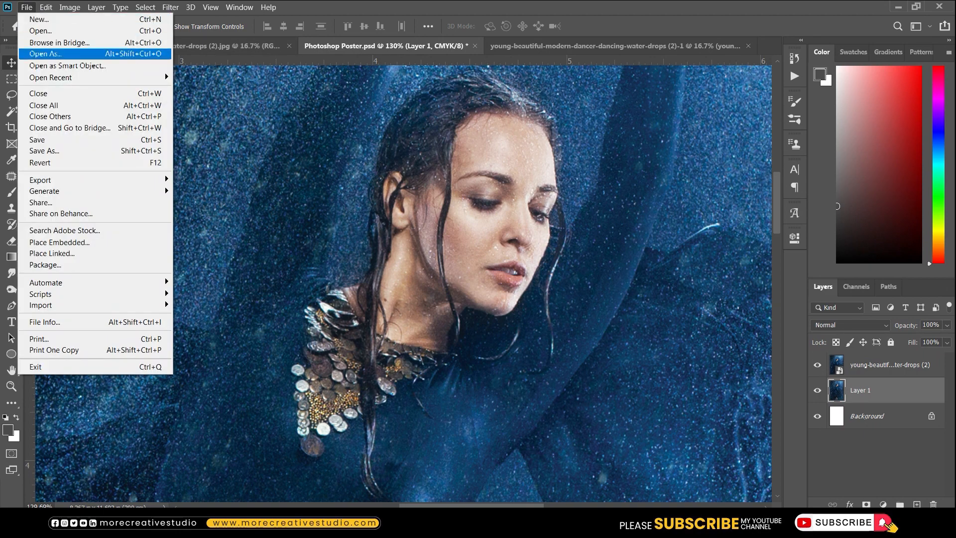
{"action": "mouse_move", "coordinate": [50, 77]}
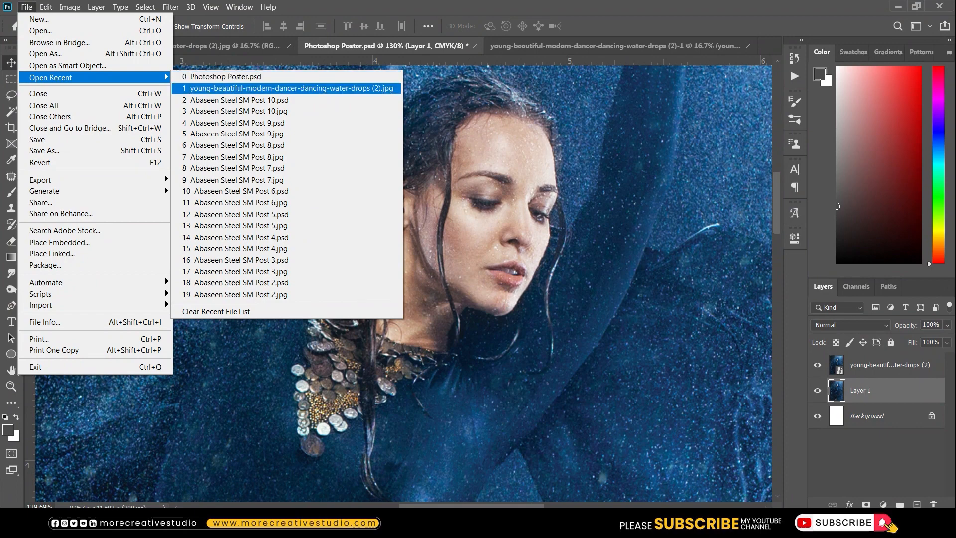
{"action": "key", "text": "Return"}
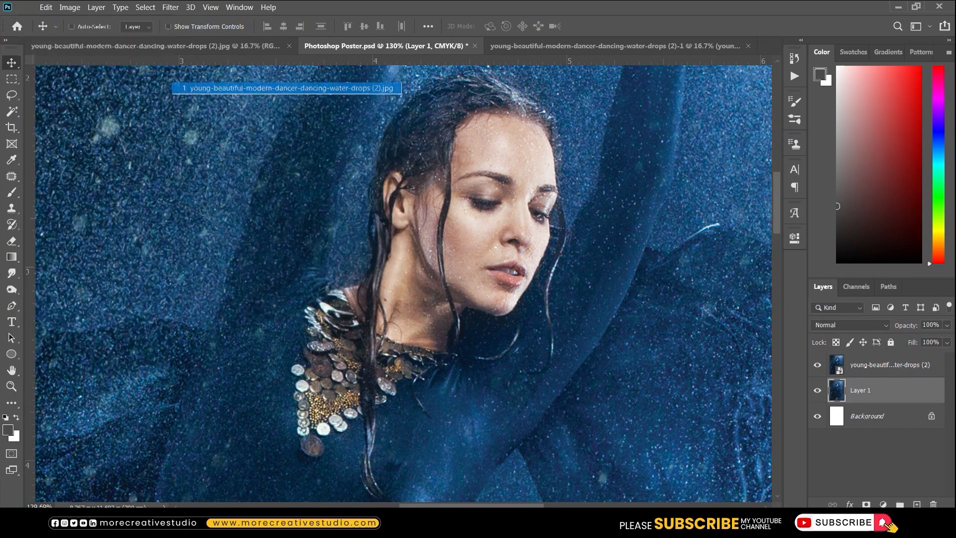
Close the young-beautiful-modern-dancer-dancing-water-drops (2).jpg document.
{"action": "left_click", "coordinate": [26, 7]}
{"action": "mouse_move", "coordinate": [46, 7]}
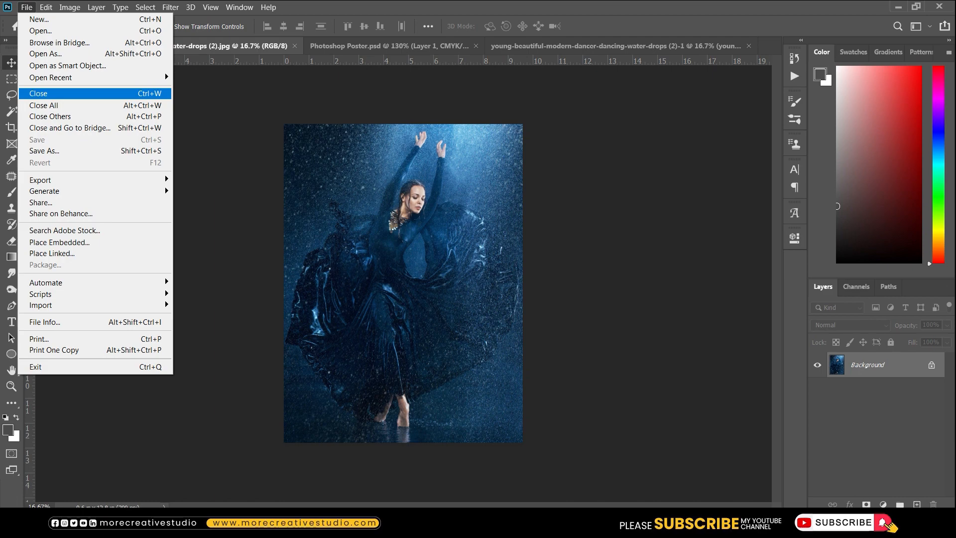
{"action": "left_click", "coordinate": [60, 94]}
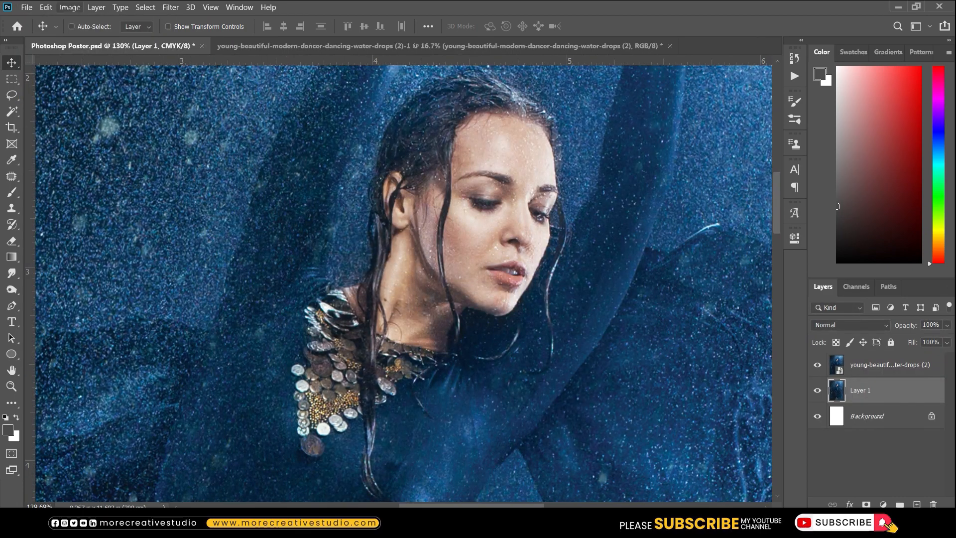
Try to close every document except Photoshop Poster, cancel at the save prompt, and return to Photoshop Poster.
{"action": "left_click", "coordinate": [27, 7]}
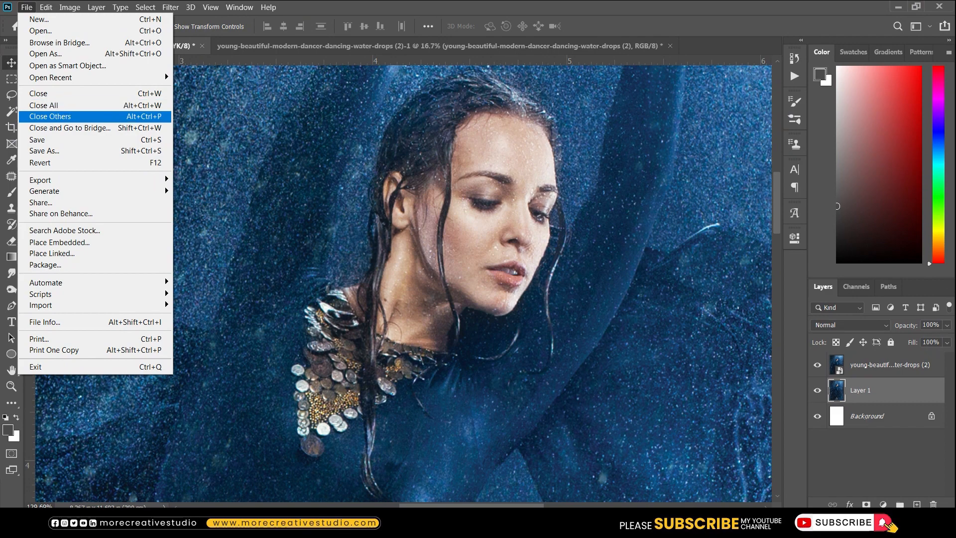
{"action": "left_click", "coordinate": [49, 116]}
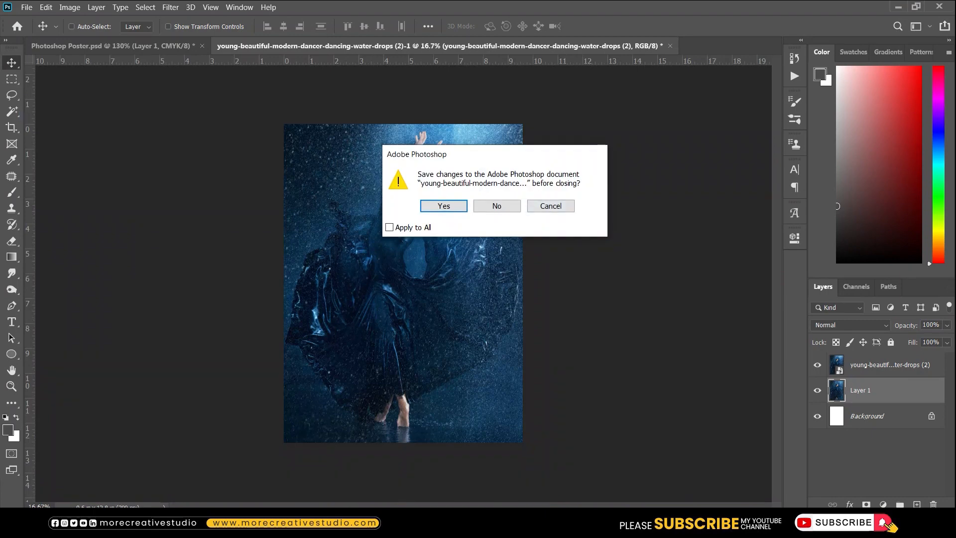
{"action": "left_click", "coordinate": [551, 205]}
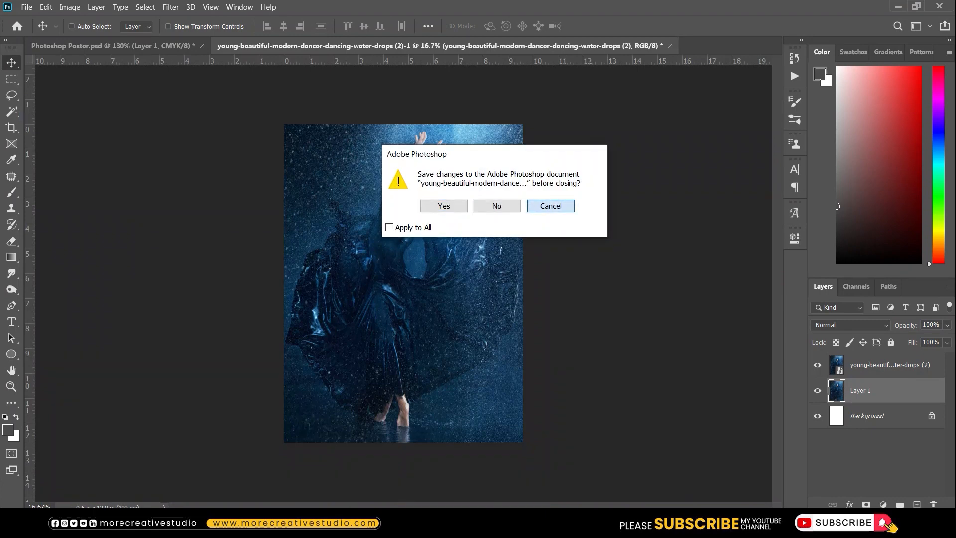
{"action": "left_click", "coordinate": [26, 7]}
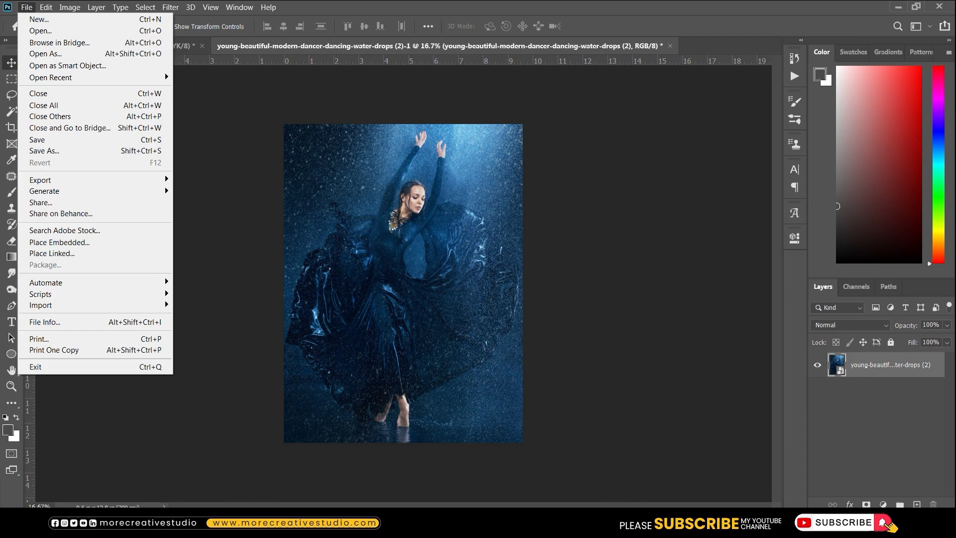
{"action": "key", "text": "Escape"}
{"action": "left_click", "coordinate": [114, 46]}
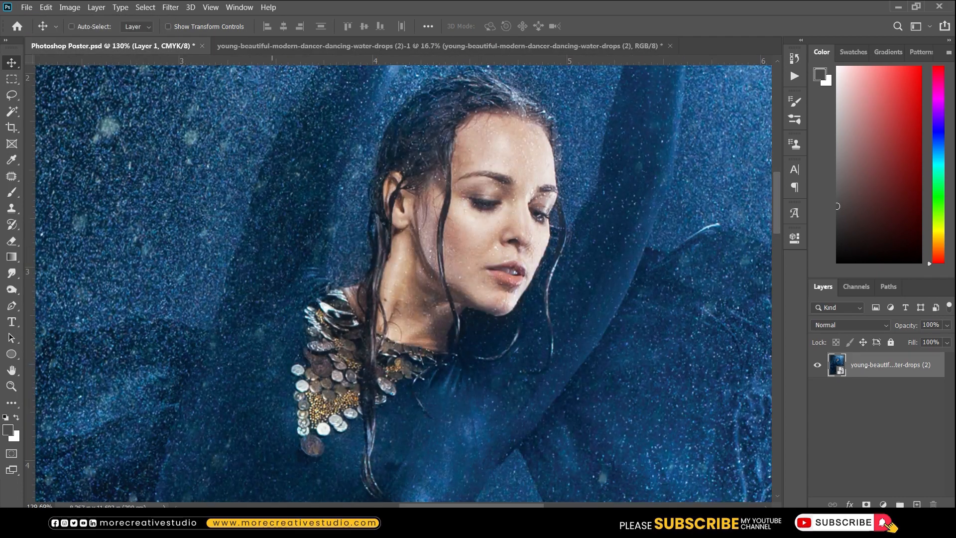
Save the changes to the Photoshop Poster document.
{"action": "key", "text": "ctrl+minus"}
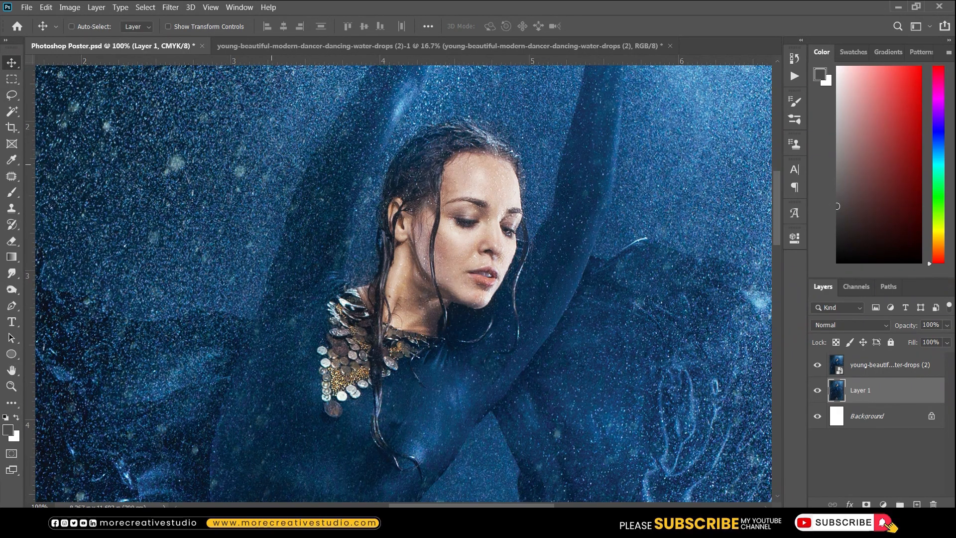
{"action": "left_click", "coordinate": [26, 7]}
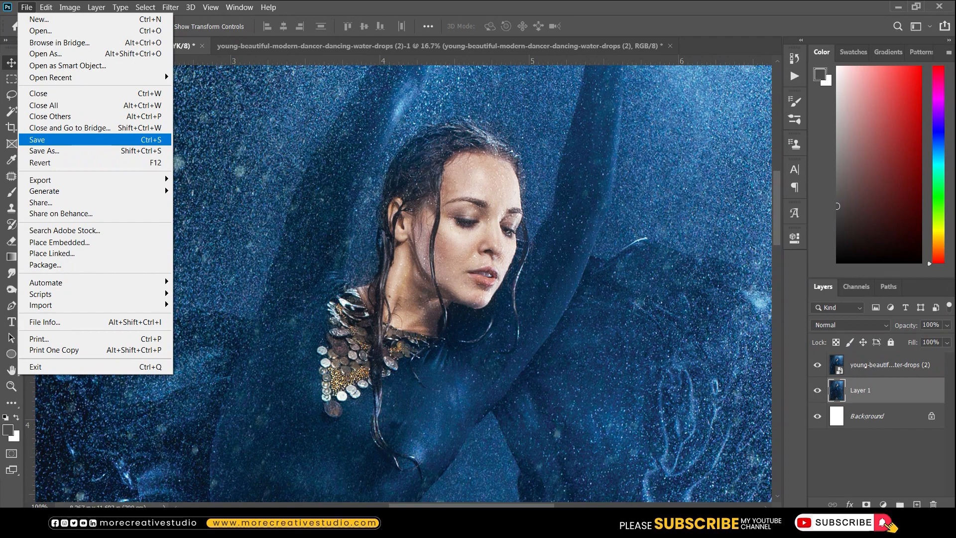
{"action": "left_click", "coordinate": [38, 139]}
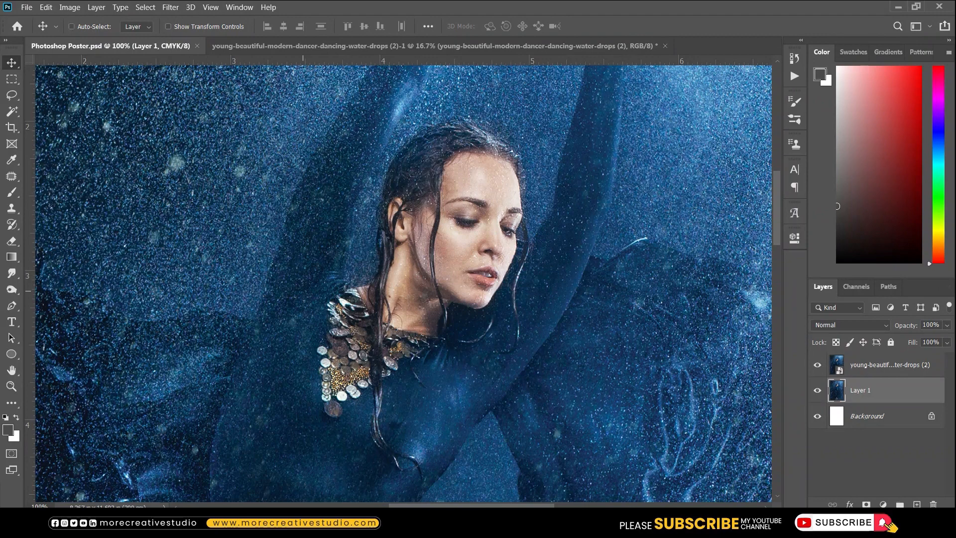
Duplicate Layer 1 and save the poster document again.
{"action": "key", "text": "ctrl+j"}
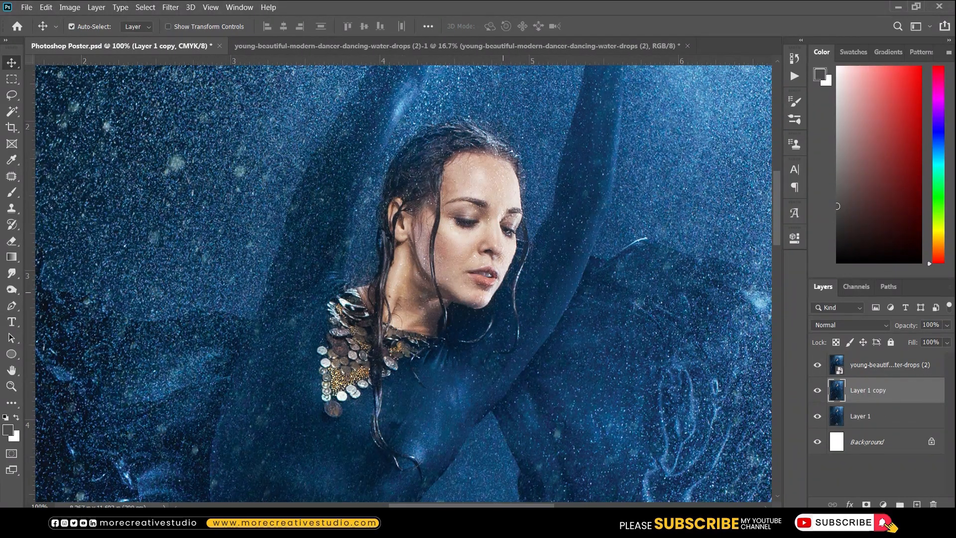
{"action": "key", "text": "ctrl+s"}
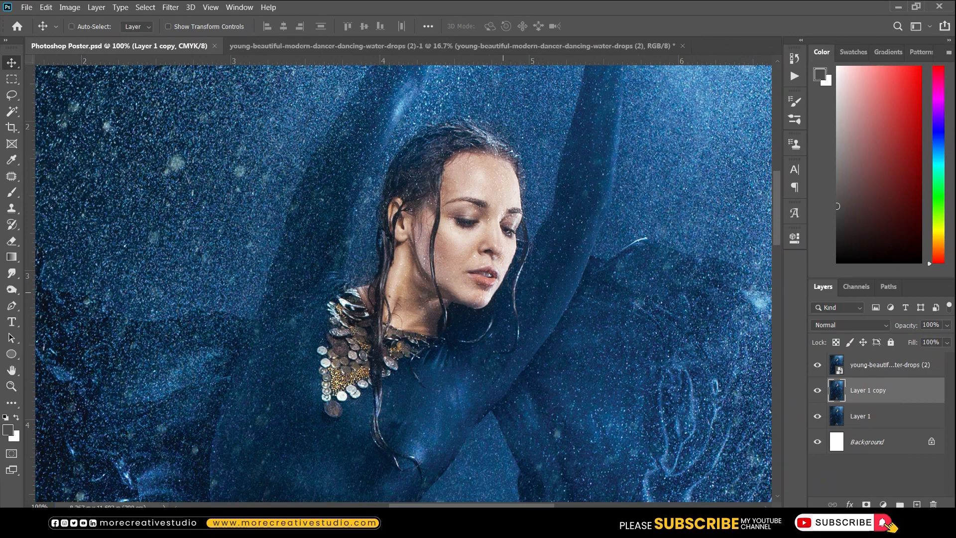
Save the poster as a new Photoshop file named Photoshop Poster 2.
{"action": "left_click", "coordinate": [27, 7]}
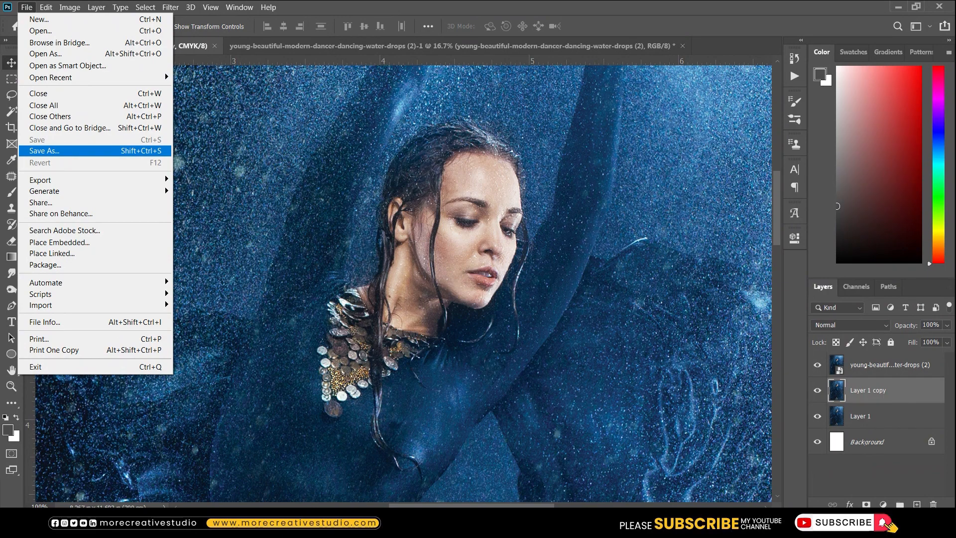
{"action": "key", "text": "Return"}
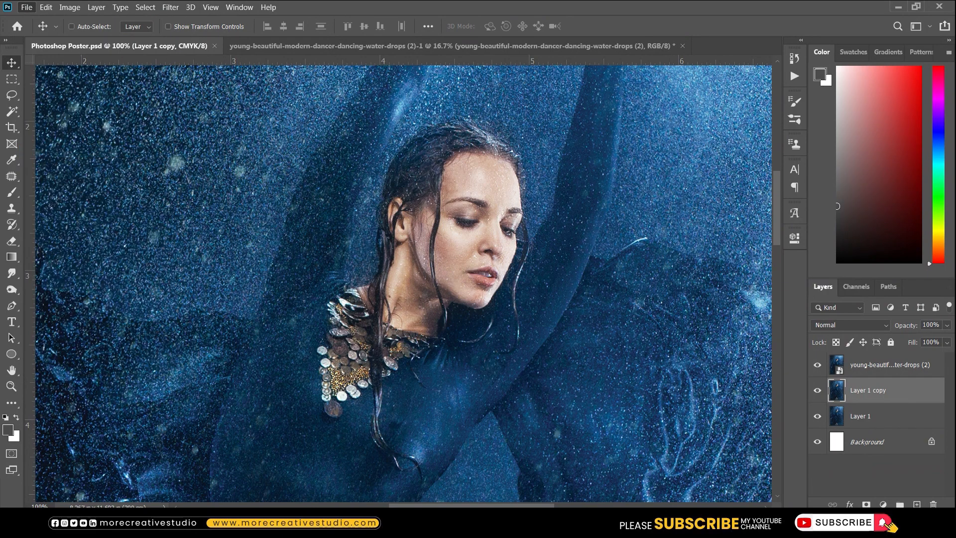
{"action": "key", "text": "End"}
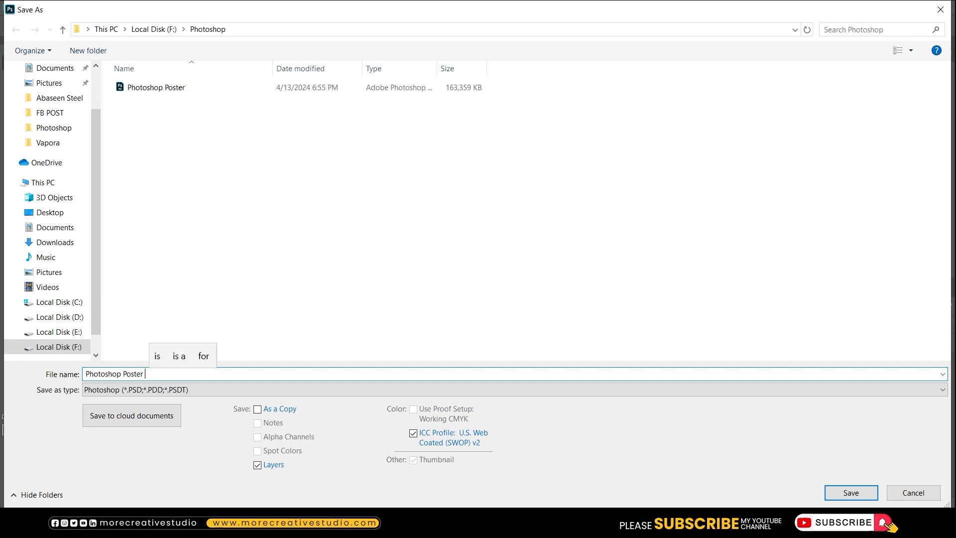
{"action": "type", "text": "2"}
{"action": "key", "text": "Return"}
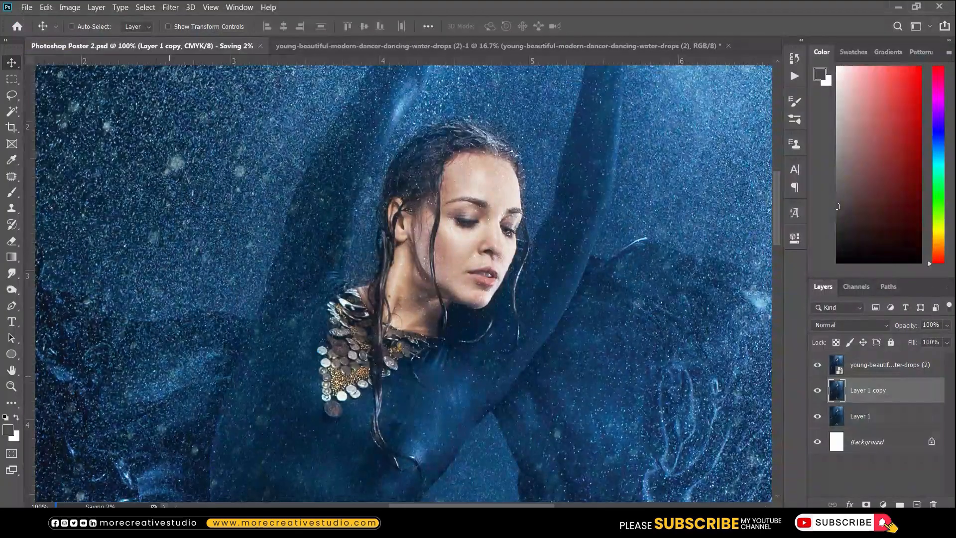
Scale the top Smart Object layer up to about 162.3%, shift it down so the dancer's face stays in frame, and save the document.
{"action": "key", "text": "ctrl"}
{"action": "key", "text": "ctrl"}
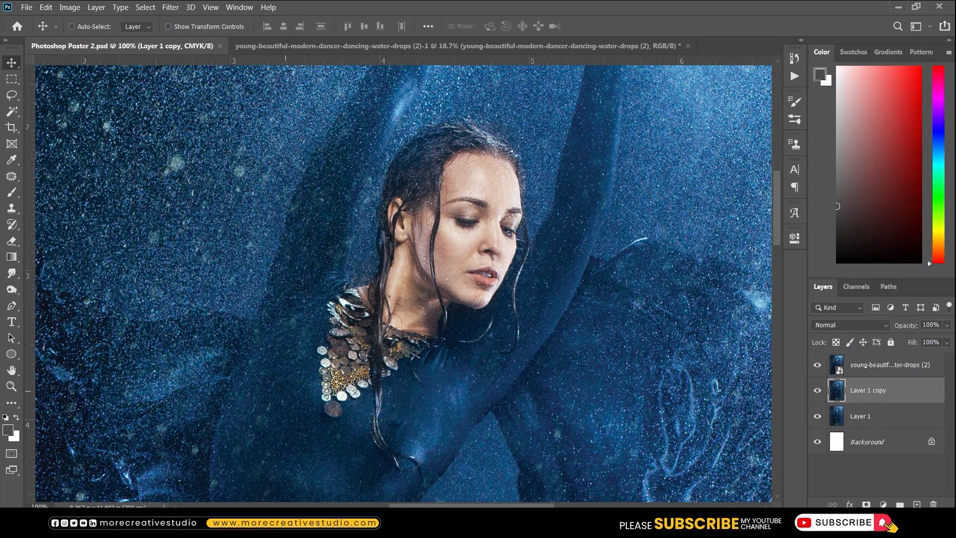
{"action": "left_click", "coordinate": [413, 345], "text": "ctrl"}
{"action": "key", "text": "ctrl+minus"}
{"action": "key", "text": "ctrl+minus"}
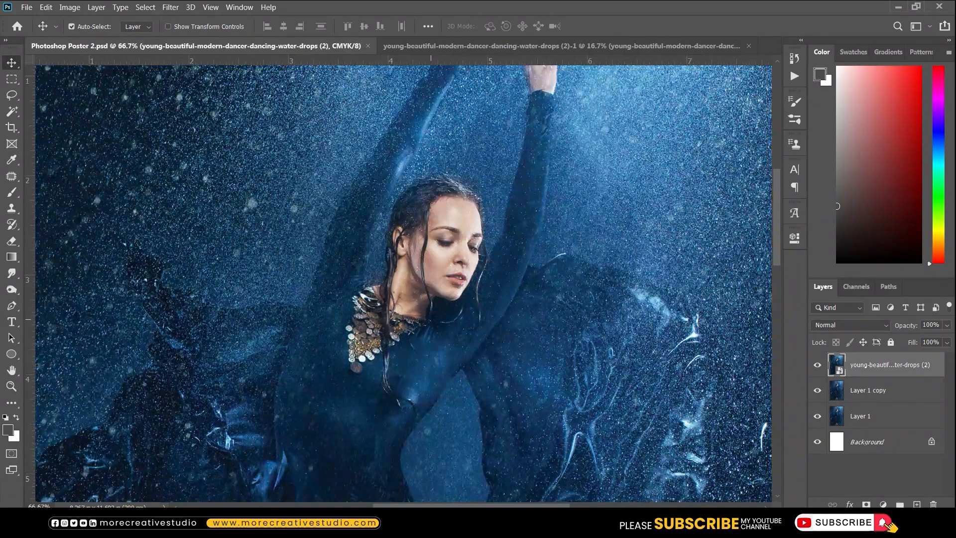
{"action": "key", "text": "ctrl+minus"}
{"action": "key", "text": "ctrl+minus"}
{"action": "key", "text": "ctrl+minus"}
{"action": "key", "text": "ctrl+minus"}
{"action": "key", "text": "ctrl+minus"}
{"action": "key", "text": "ctrl+t"}
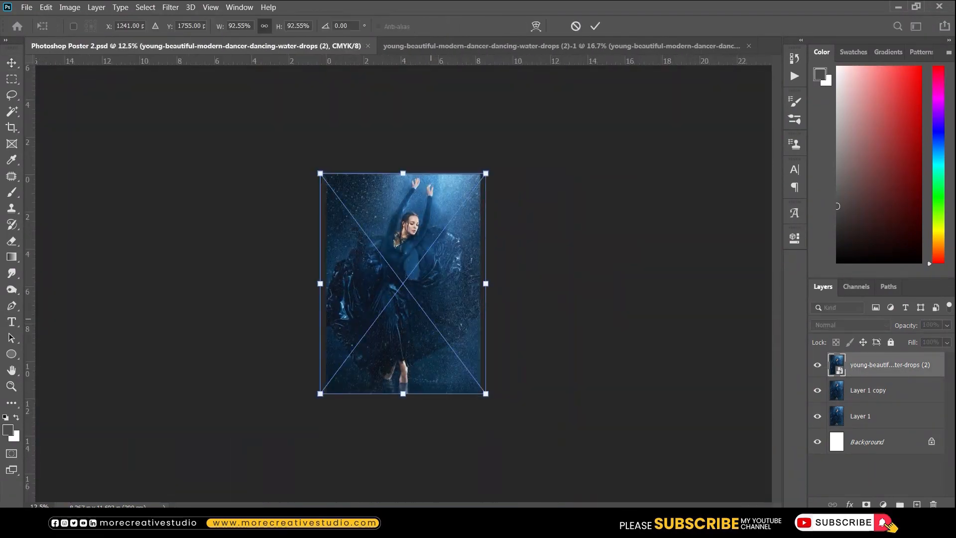
{"action": "left_click_drag", "start_coordinate": [485, 173], "coordinate": [547, 81]}
{"action": "left_click_drag", "start_coordinate": [422, 195], "coordinate": [422, 241]}
{"action": "key", "text": "Return"}
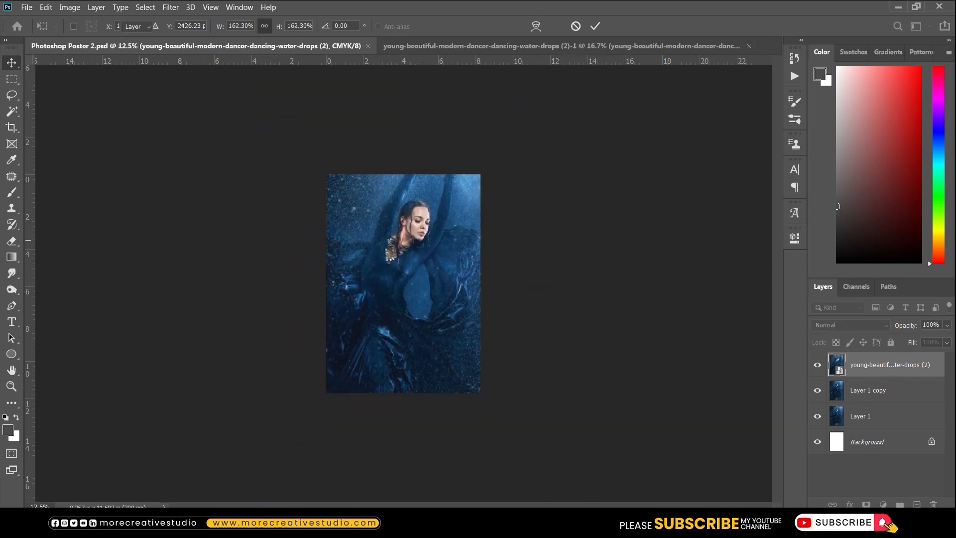
{"action": "key", "text": "ctrl+0"}
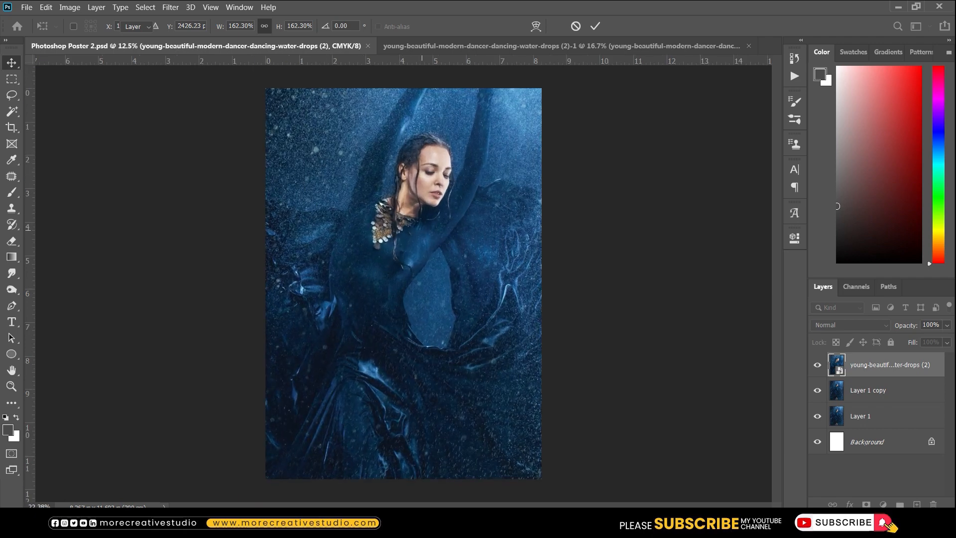
{"action": "key", "text": "ctrl+s"}
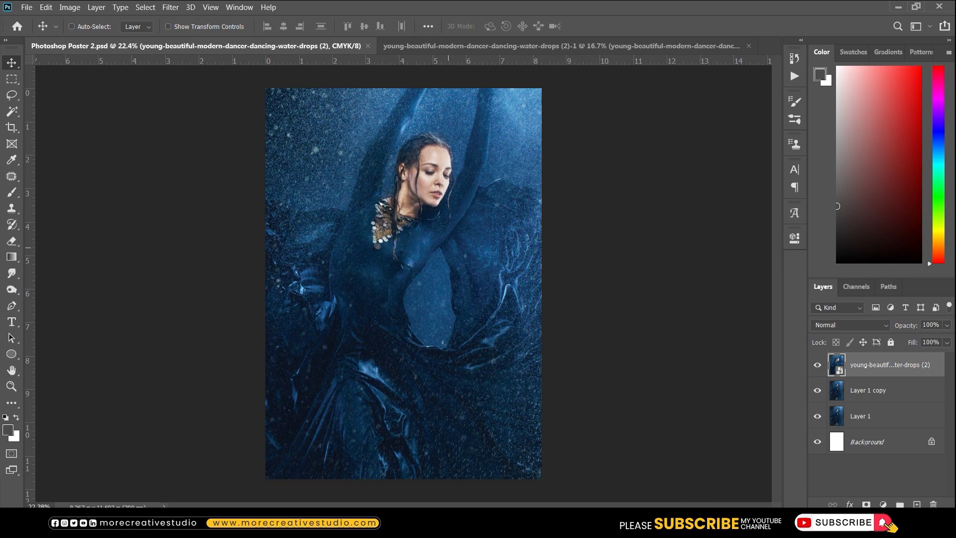
Close the Photoshop Poster 2 document and open Photoshop Poster 2 and Photoshop Poster together from the Photoshop folder.
{"action": "key", "text": "ctrl+w"}
{"action": "key", "text": "ctrl+a"}
{"action": "key", "text": "ctrl+o"}
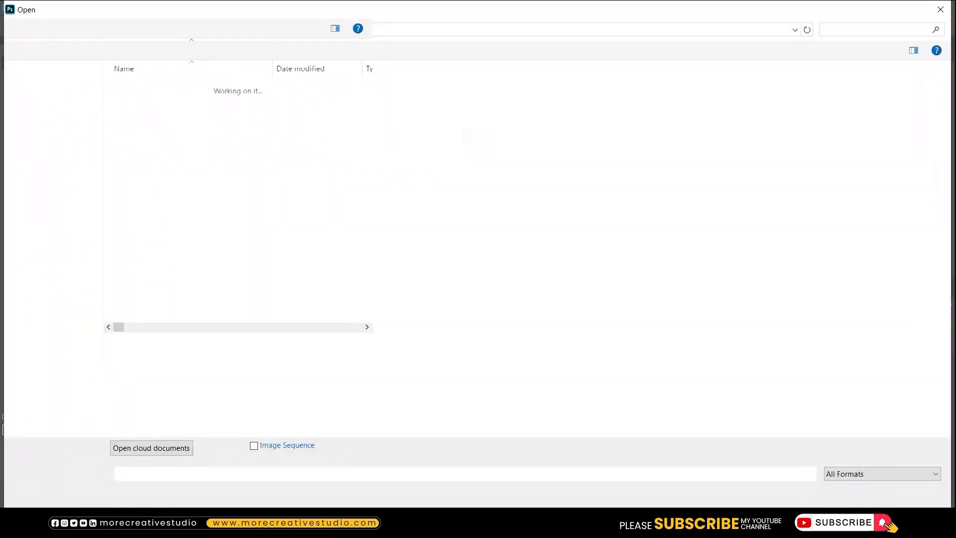
{"action": "left_click_drag", "start_coordinate": [128, 159], "coordinate": [211, 97]}
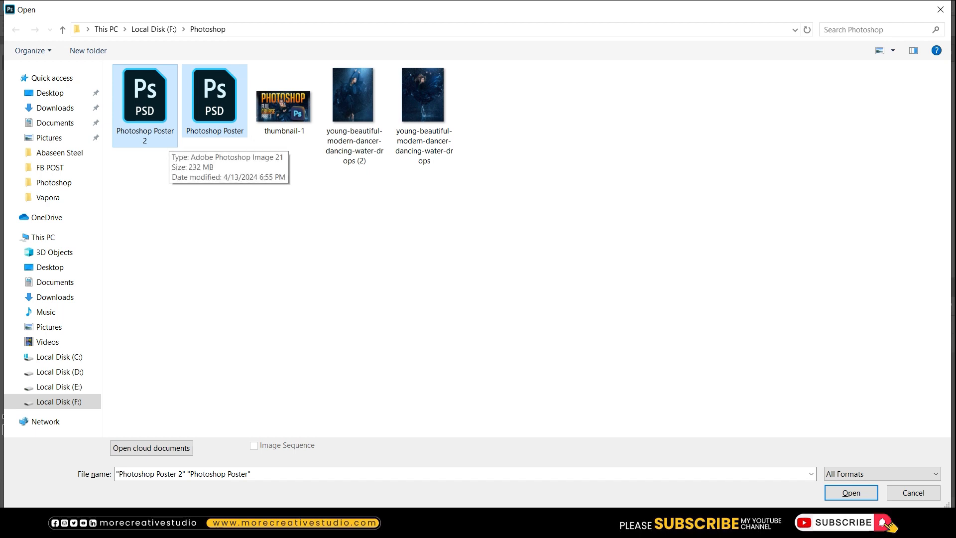
{"action": "left_click", "coordinate": [168, 140]}
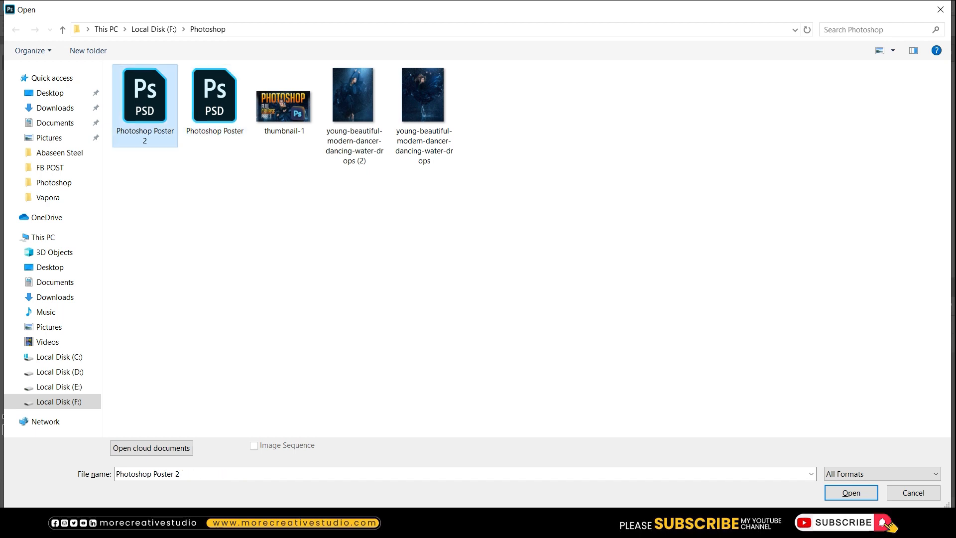
{"action": "left_click_drag", "start_coordinate": [137, 173], "coordinate": [217, 94]}
{"action": "left_click", "coordinate": [850, 493]}
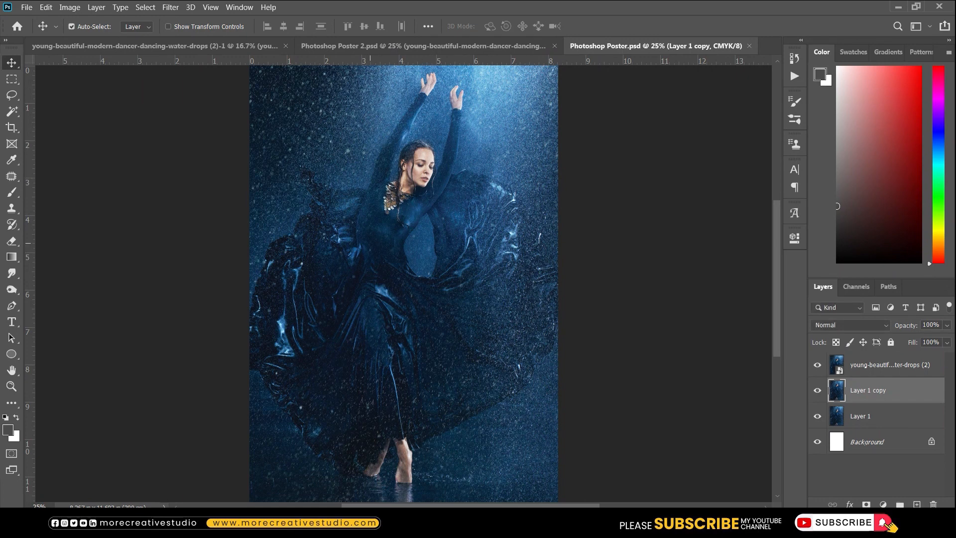
View the whole Photoshop Poster document and compare it with Photoshop Poster 2 fitted to the screen.
{"action": "key", "text": "ctrl+minus"}
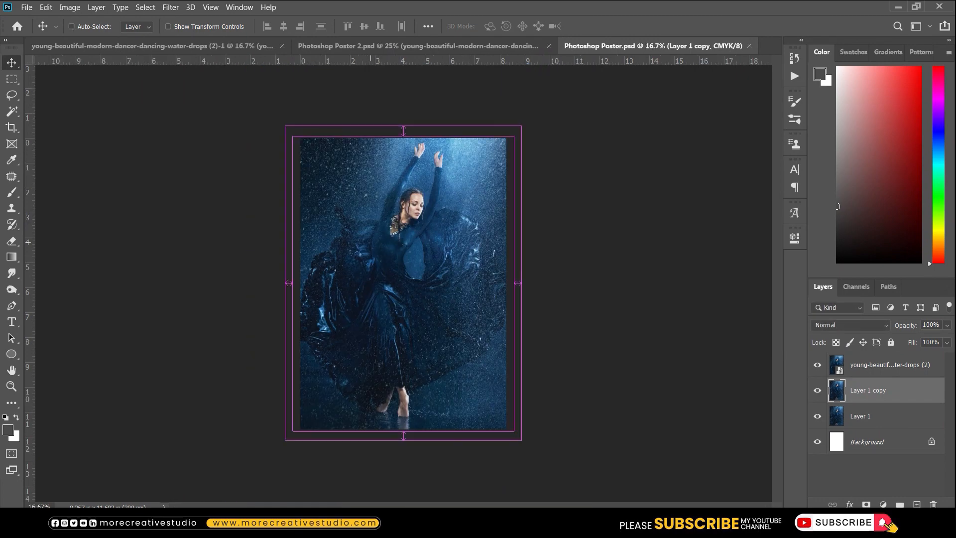
{"action": "key", "text": "ctrl+shift+Tab"}
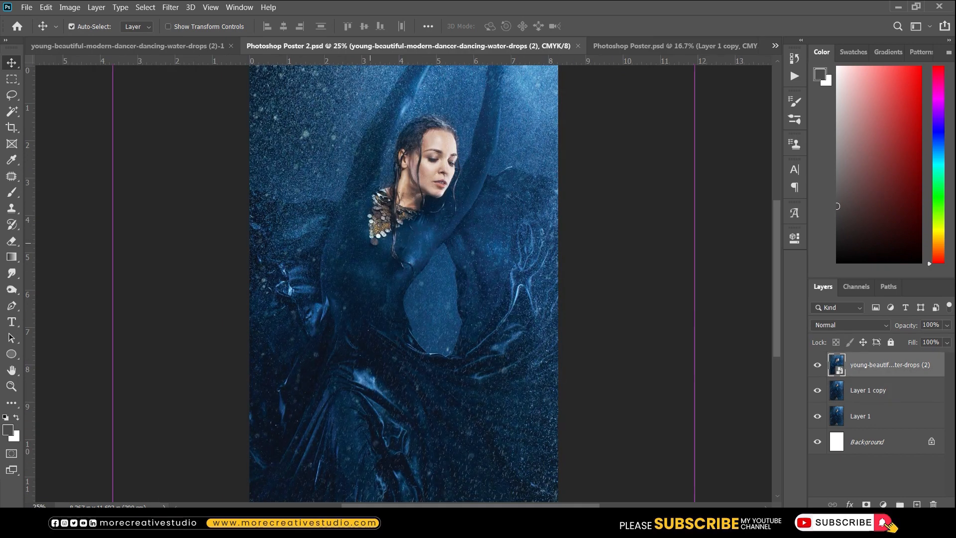
{"action": "key", "text": "ctrl+0"}
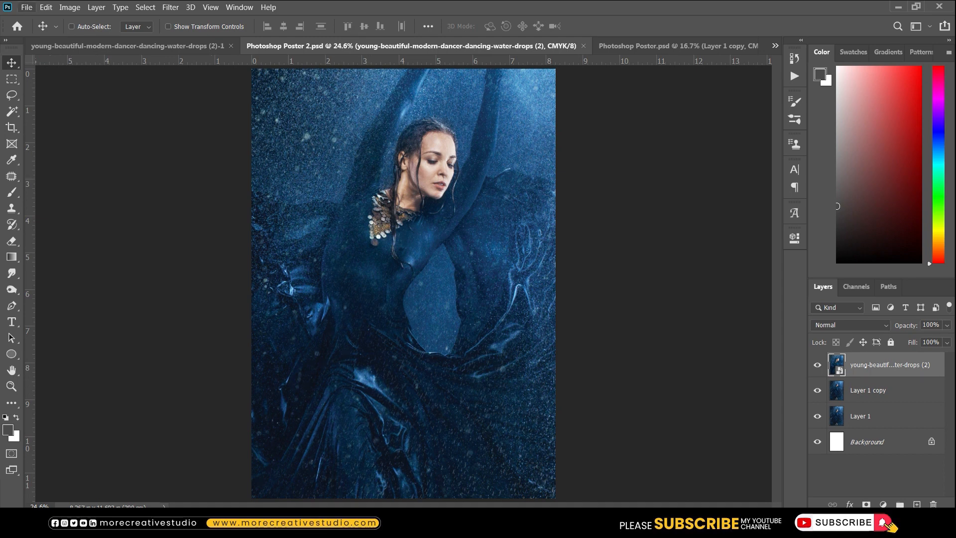
Quick-export the poster as a PNG named Photoshop Poster 2 into the Photoshop folder.
{"action": "left_click", "coordinate": [26, 7]}
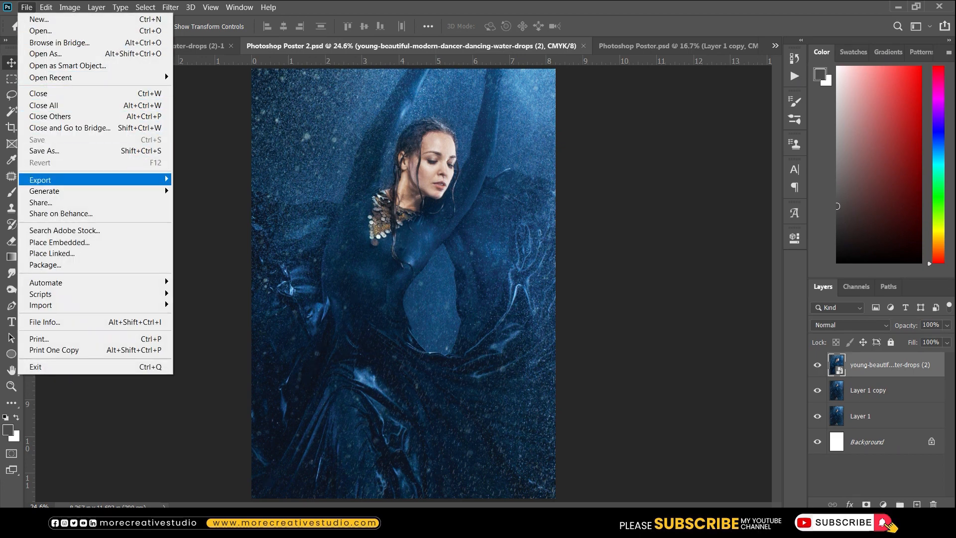
{"action": "mouse_move", "coordinate": [45, 180]}
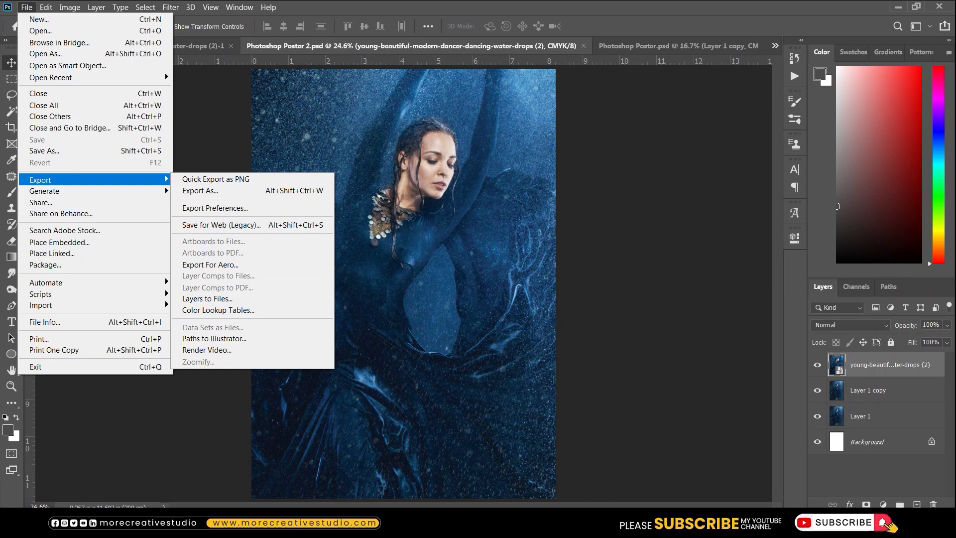
{"action": "left_click", "coordinate": [215, 179]}
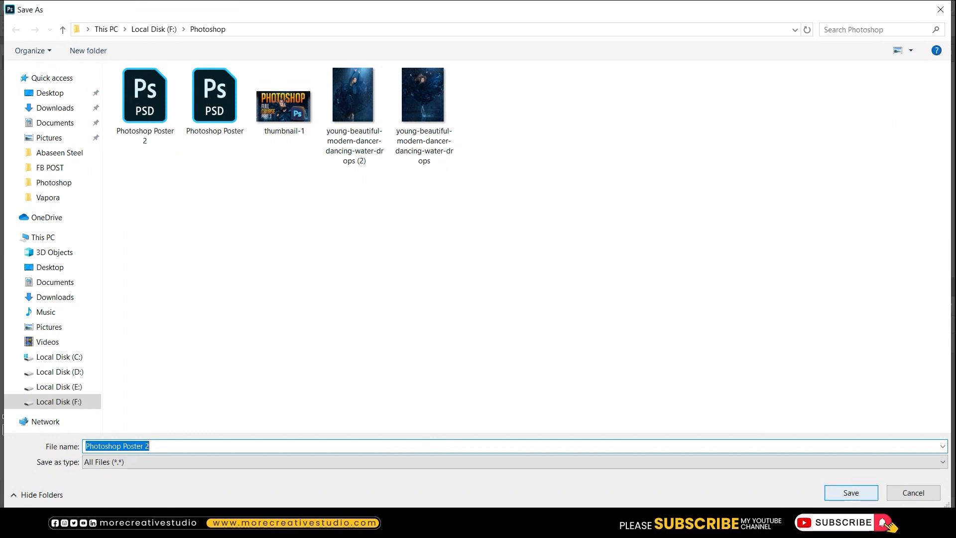
{"action": "key", "text": "Return"}
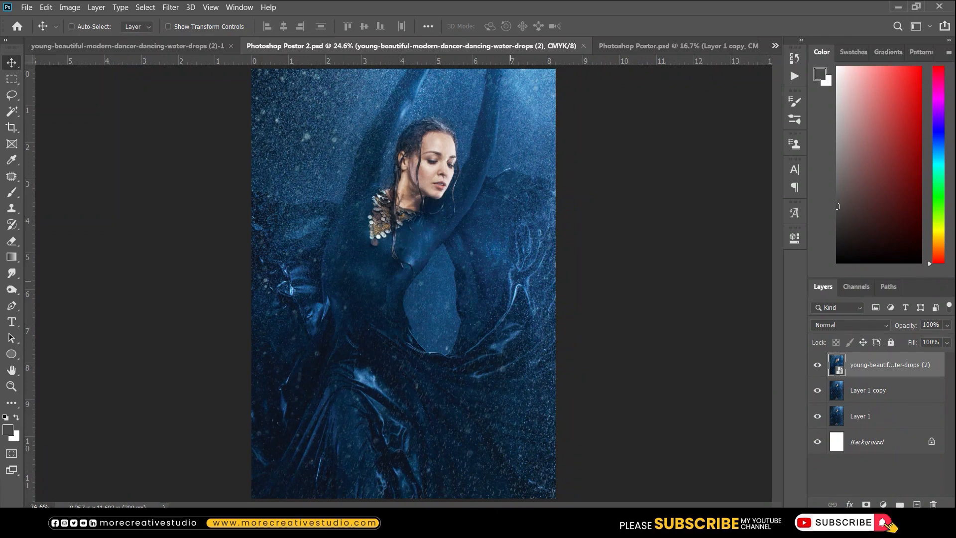
Open the Export As options for the Photoshop Poster 2 document.
{"action": "left_click", "coordinate": [27, 7]}
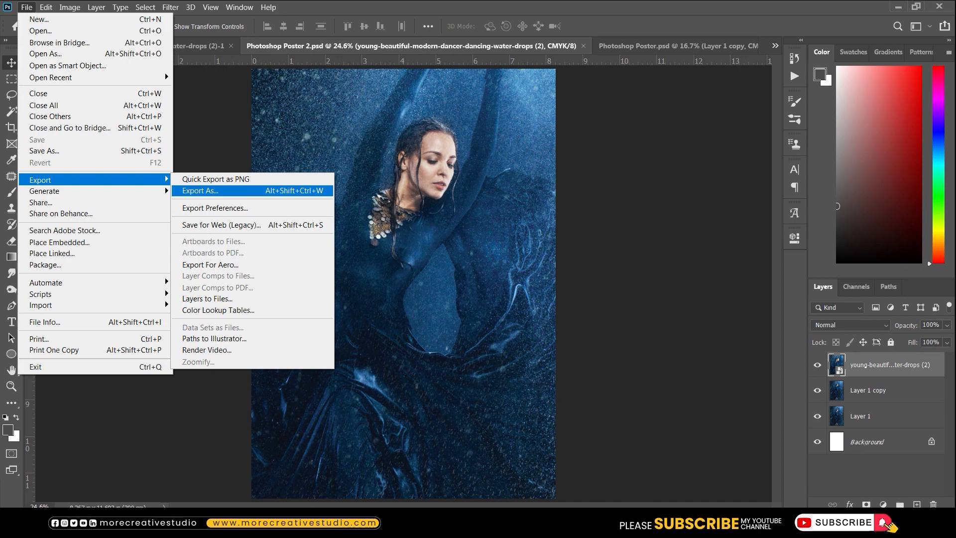
{"action": "left_click", "coordinate": [200, 191]}
{"action": "mouse_move", "coordinate": [95, 179]}
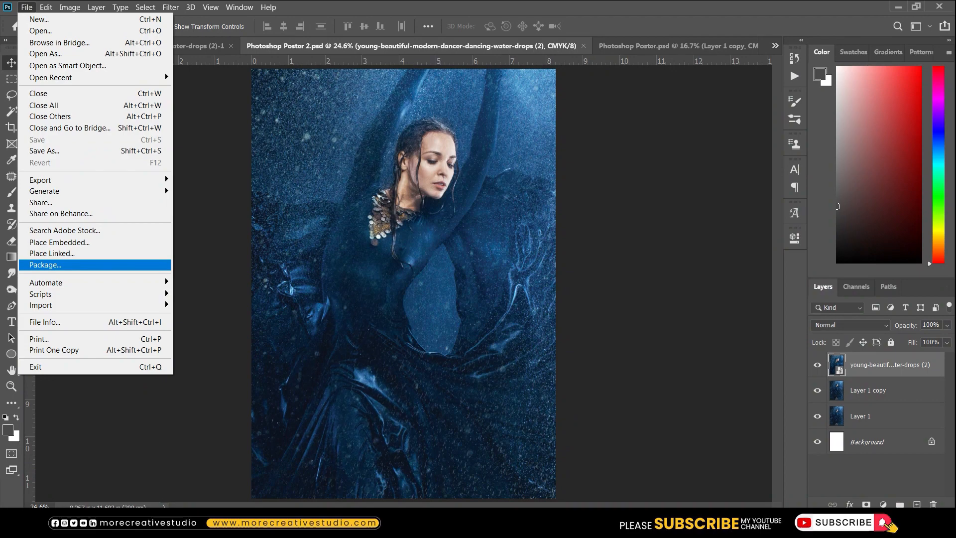
Try to package the Photoshop Poster 2 document.
{"action": "key", "text": "Return"}
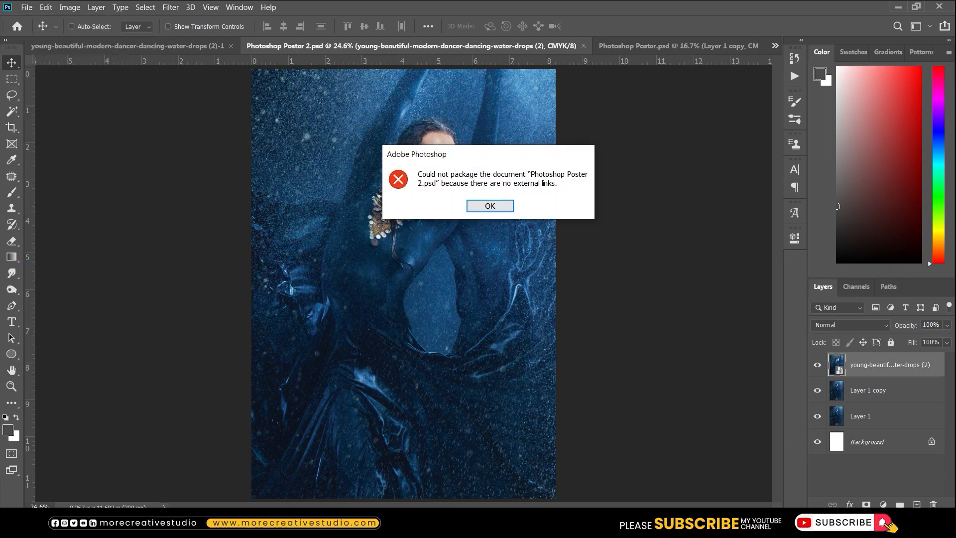
{"action": "key", "text": "Return"}
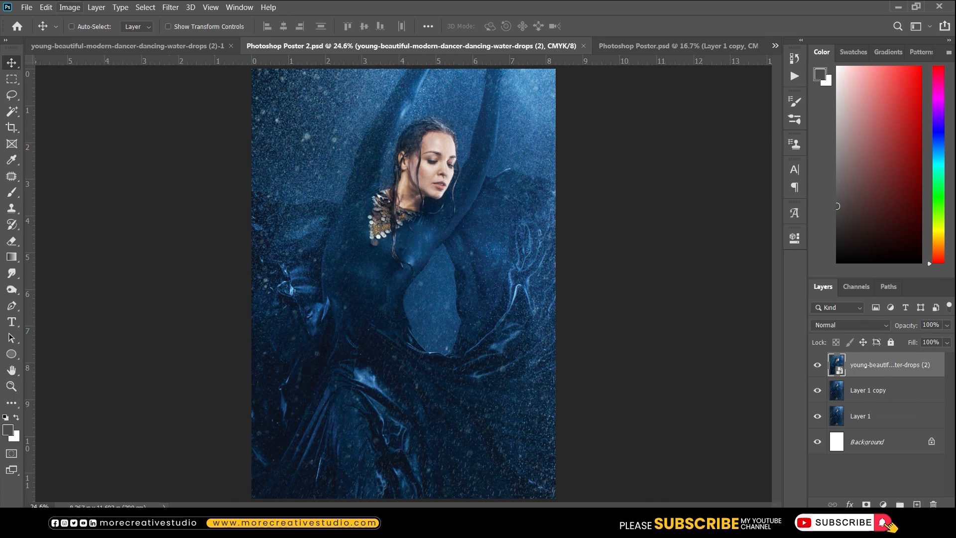
Set up a PDF Presentation with Photoshop Poster 2.png, thumbnail-1.jpg and the two dancer images as source files, moving thumbnail-1.jpg to first place.
{"action": "left_click", "coordinate": [27, 7]}
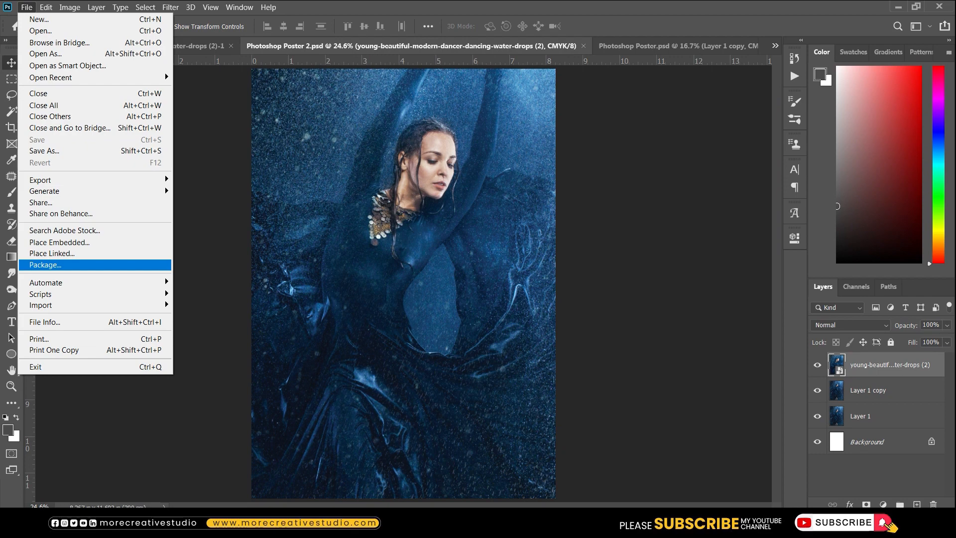
{"action": "mouse_move", "coordinate": [95, 282]}
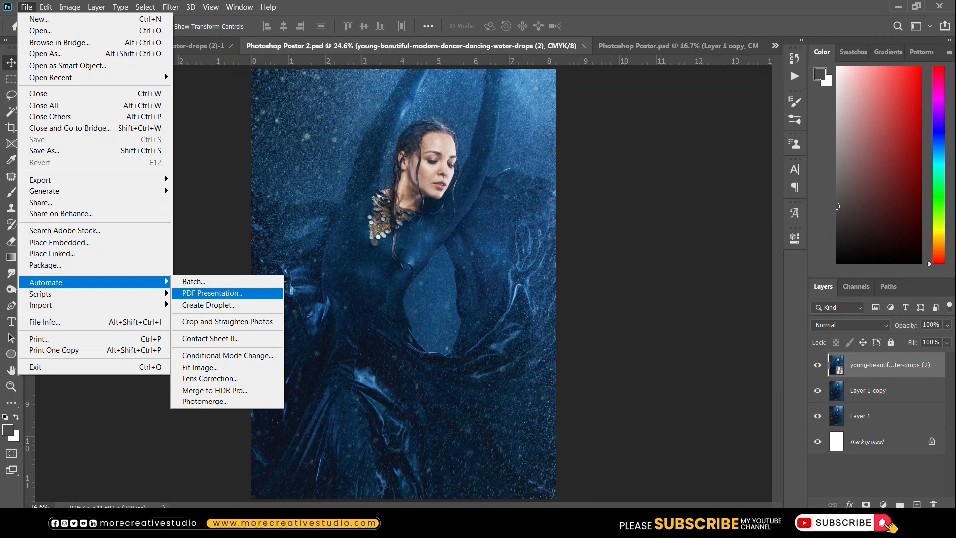
{"action": "left_click", "coordinate": [227, 294]}
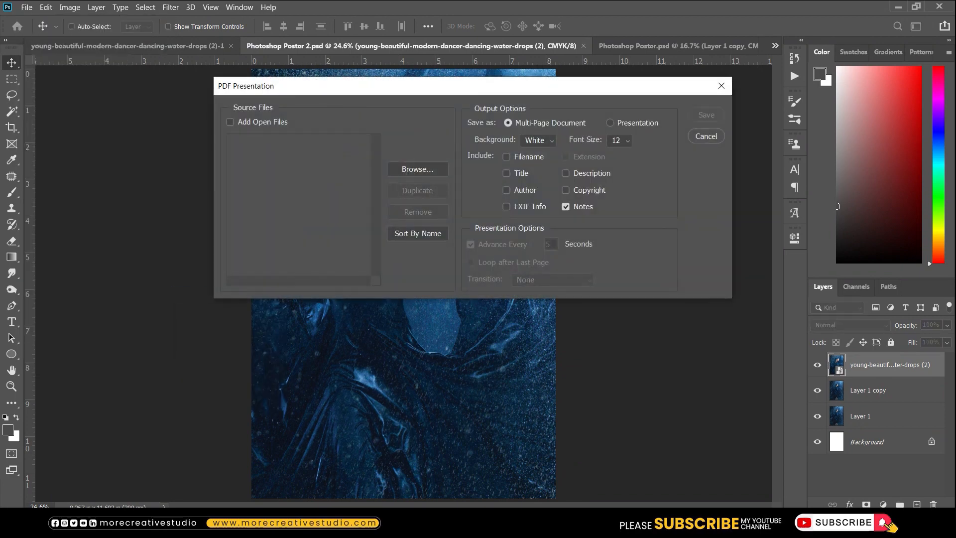
{"action": "left_click", "coordinate": [417, 169]}
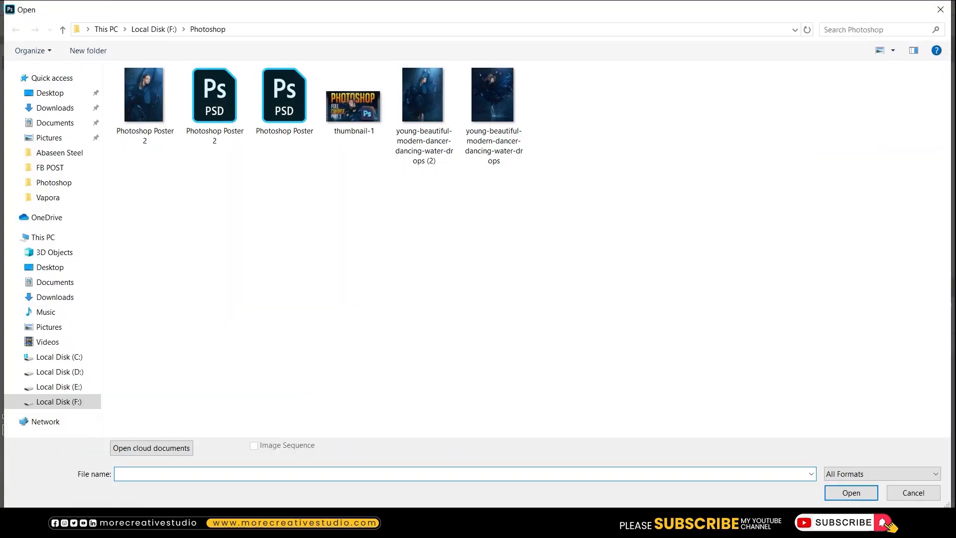
{"action": "left_click", "coordinate": [423, 110]}
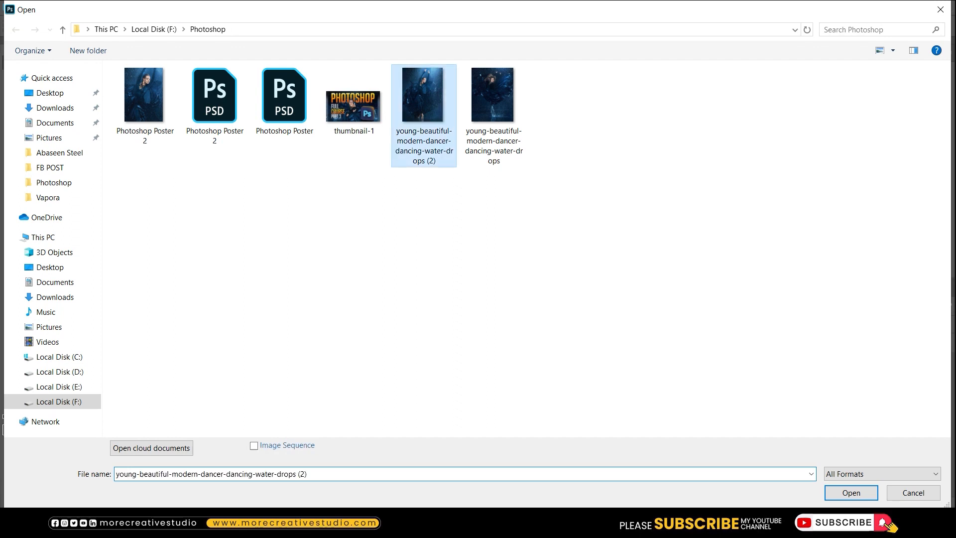
{"action": "left_click", "coordinate": [354, 106]}
{"action": "left_click", "coordinate": [423, 110], "text": "ctrl"}
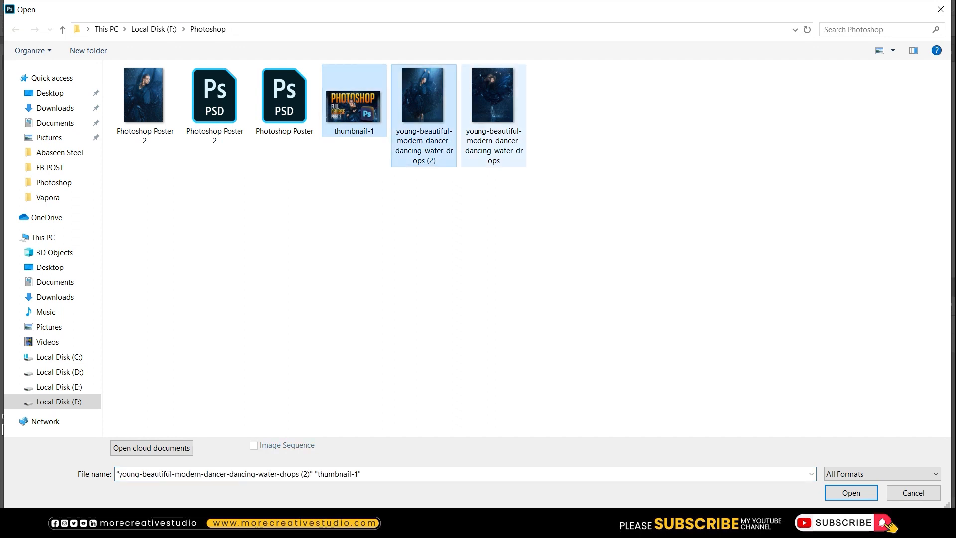
{"action": "left_click", "coordinate": [492, 109], "text": "ctrl"}
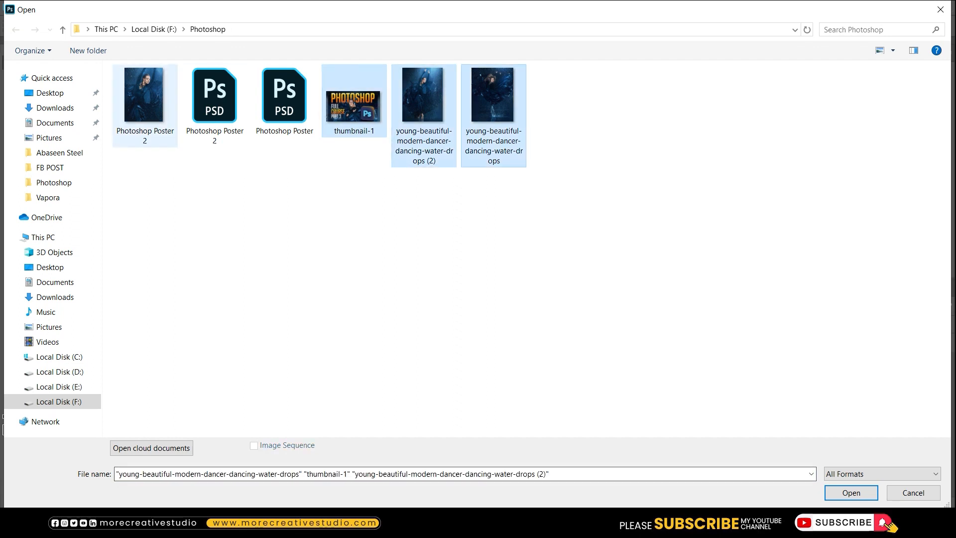
{"action": "left_click", "coordinate": [144, 99], "text": "ctrl"}
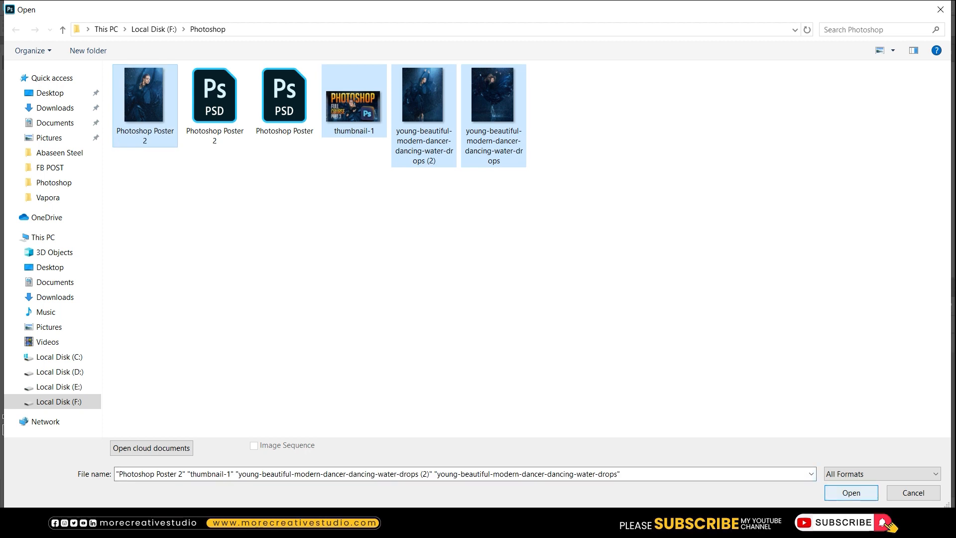
{"action": "key", "text": "Return"}
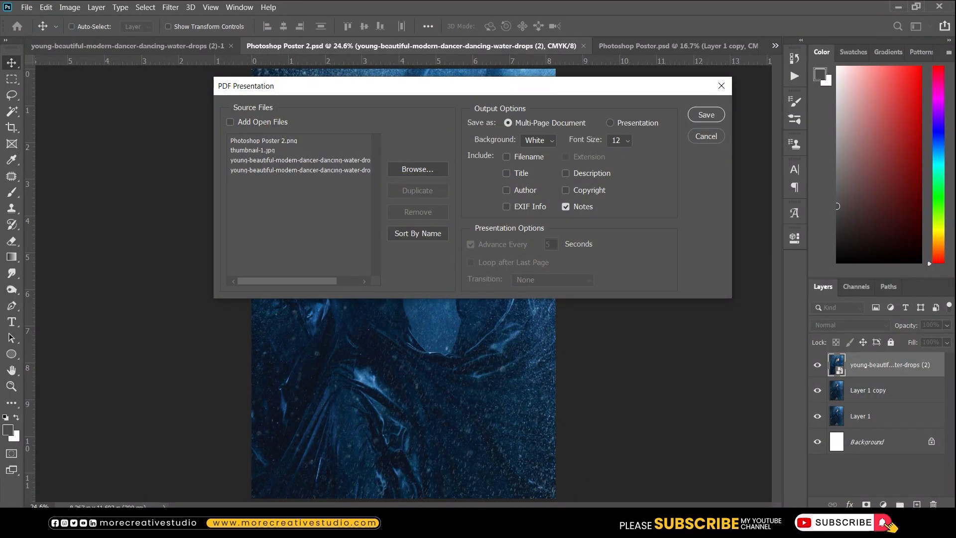
{"action": "left_click_drag", "start_coordinate": [253, 150], "coordinate": [252, 140]}
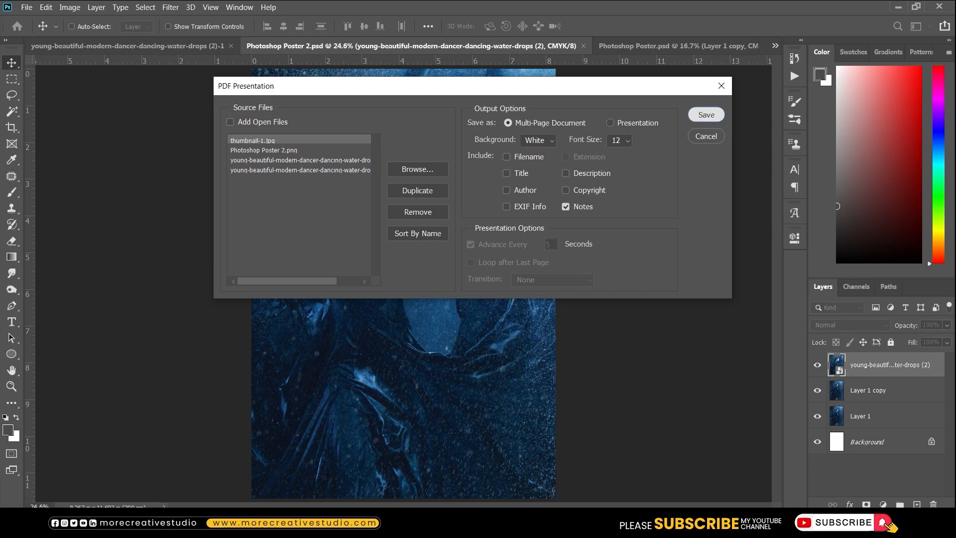
Save the PDF presentation as a multi-page document named Photoshop posters in the Photoshop folder on drive F.
{"action": "left_click", "coordinate": [706, 115]}
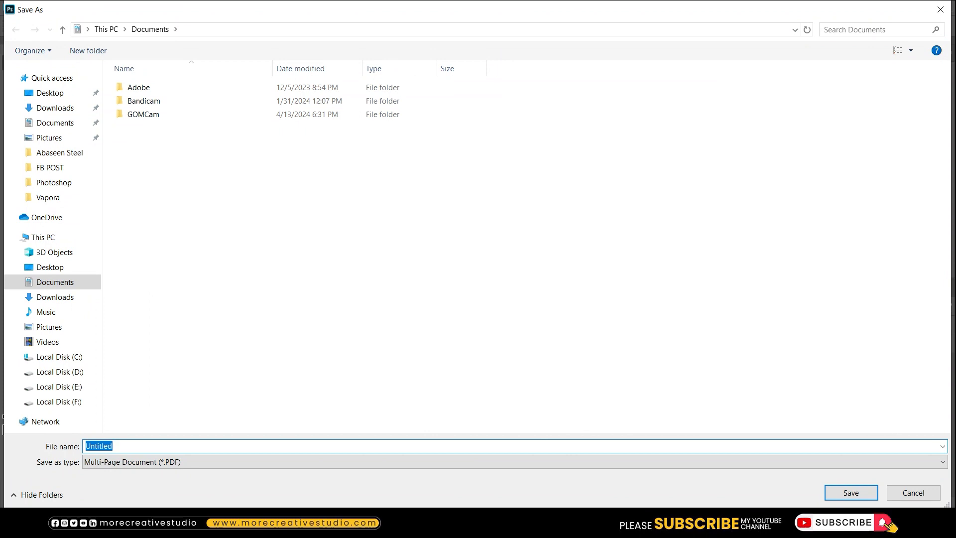
{"action": "left_click", "coordinate": [59, 401]}
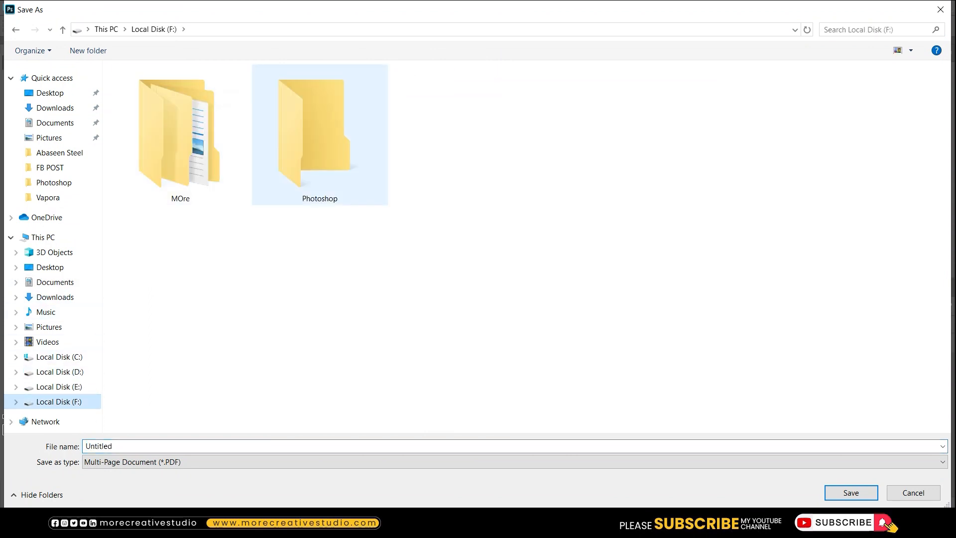
{"action": "double_click", "coordinate": [319, 134]}
{"action": "type", "text": "Ph"}
{"action": "key", "text": "Up"}
{"action": "key", "text": "Return"}
{"action": "type", "text": "p"}
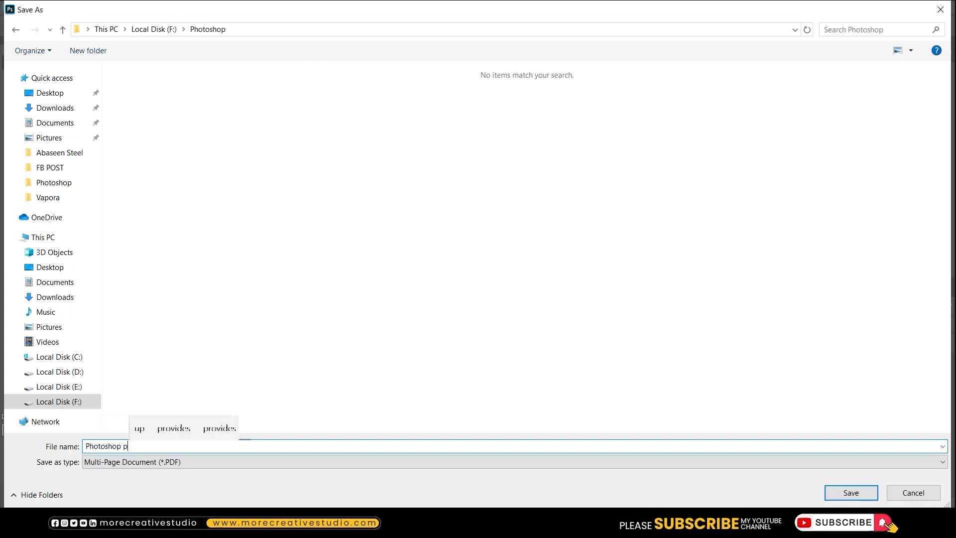
{"action": "type", "text": "osters"}
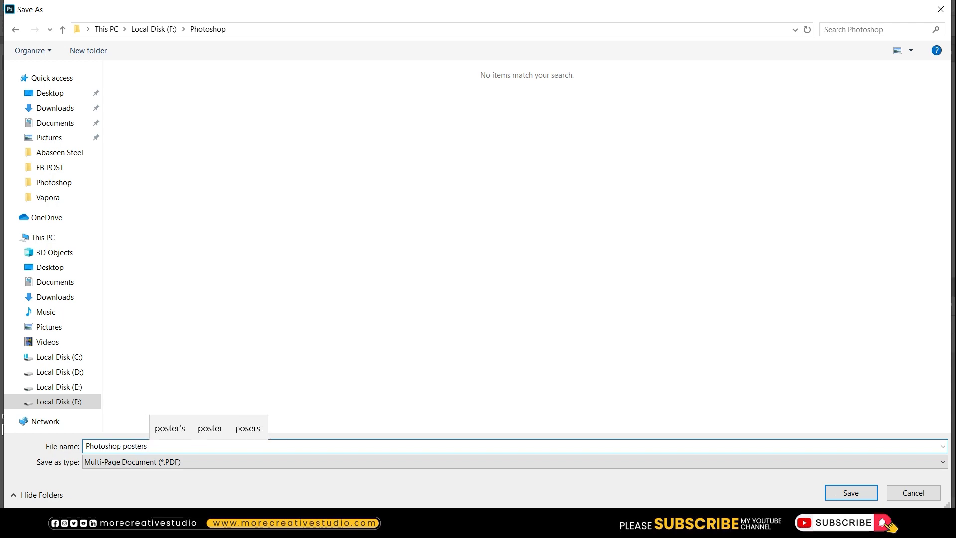
{"action": "key", "text": "Return"}
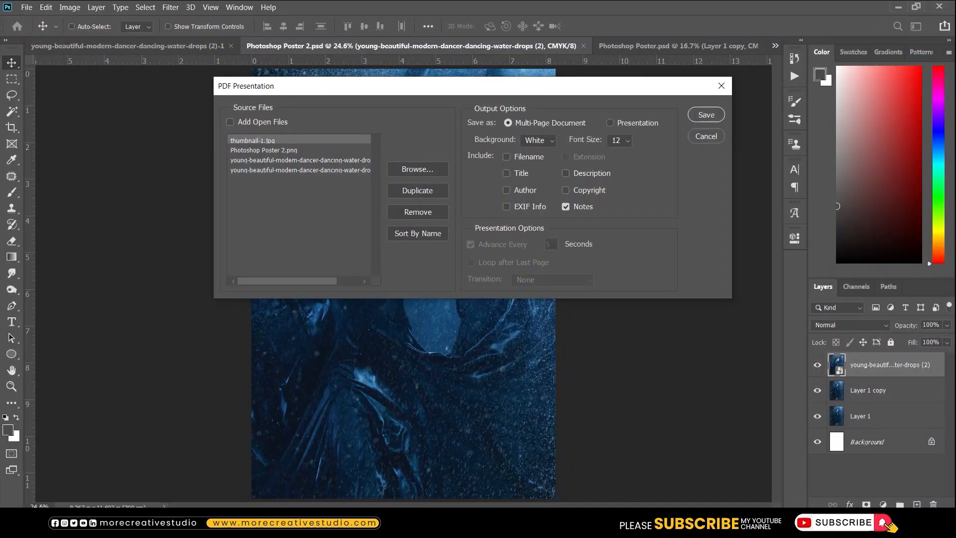
Generate the presentation PDF with the Smallest File Size preset.
{"action": "left_click", "coordinate": [506, 67]}
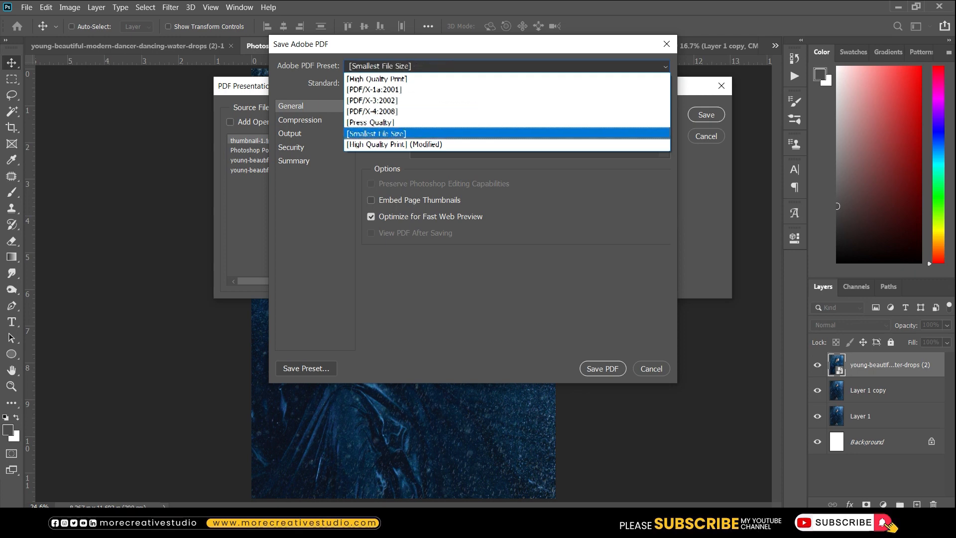
{"action": "key", "text": "Return"}
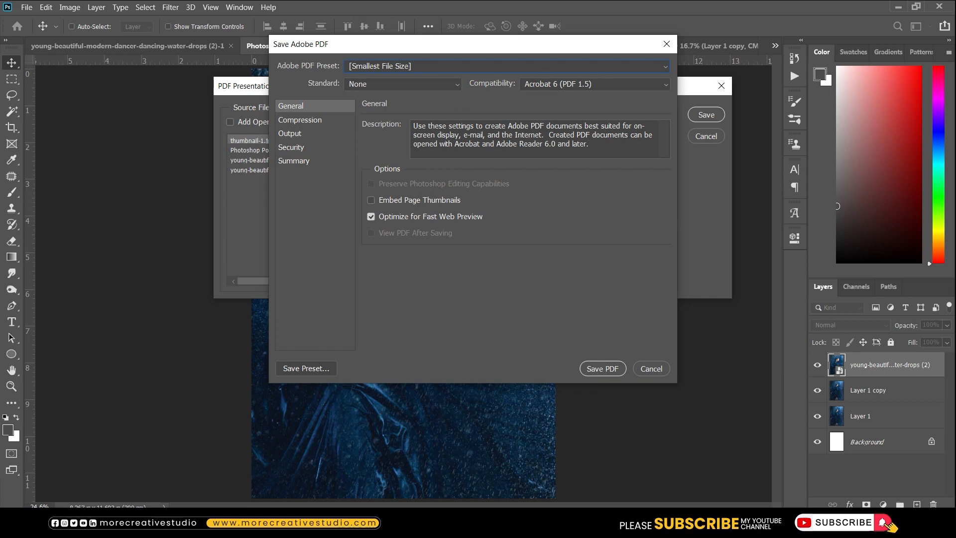
{"action": "key", "text": "Return"}
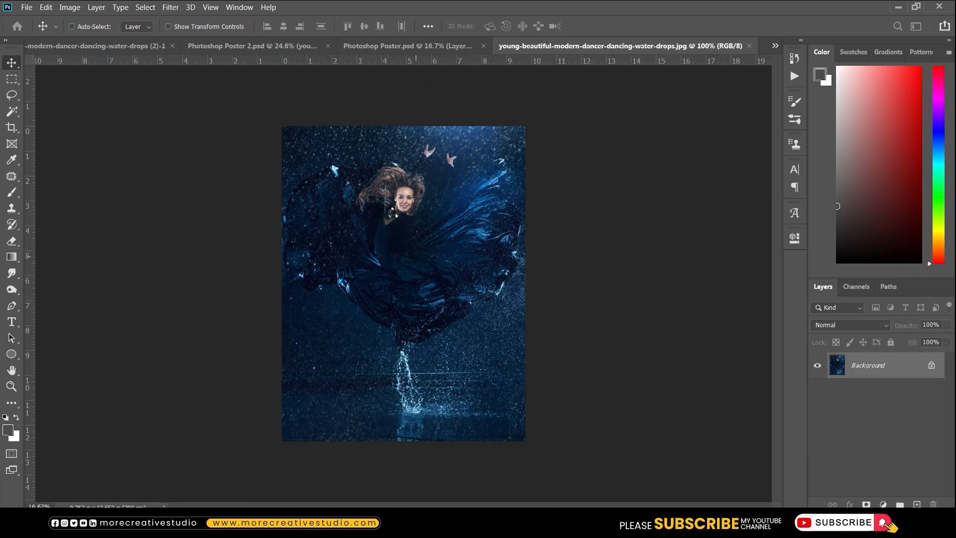
{"action": "key", "text": "ctrl+Tab"}
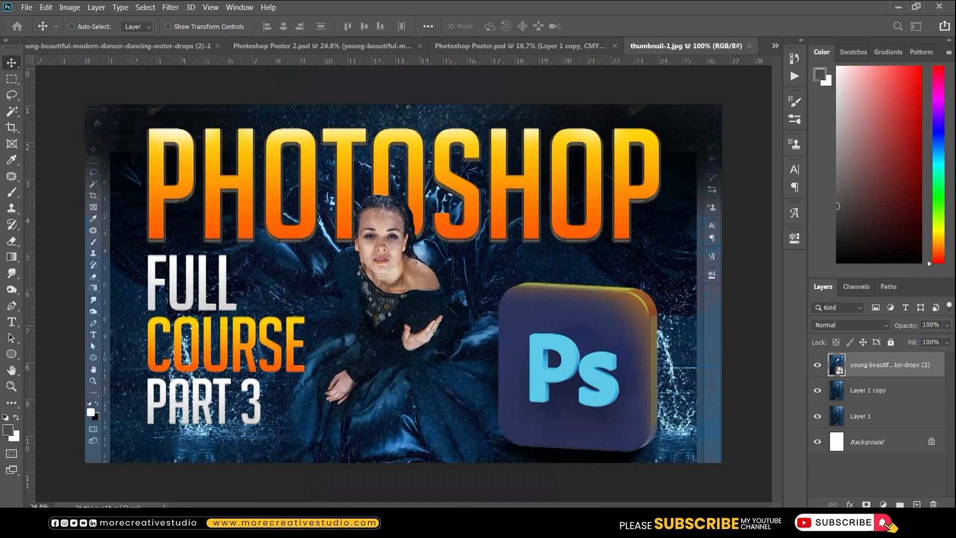
{"action": "key", "text": "ctrl+o"}
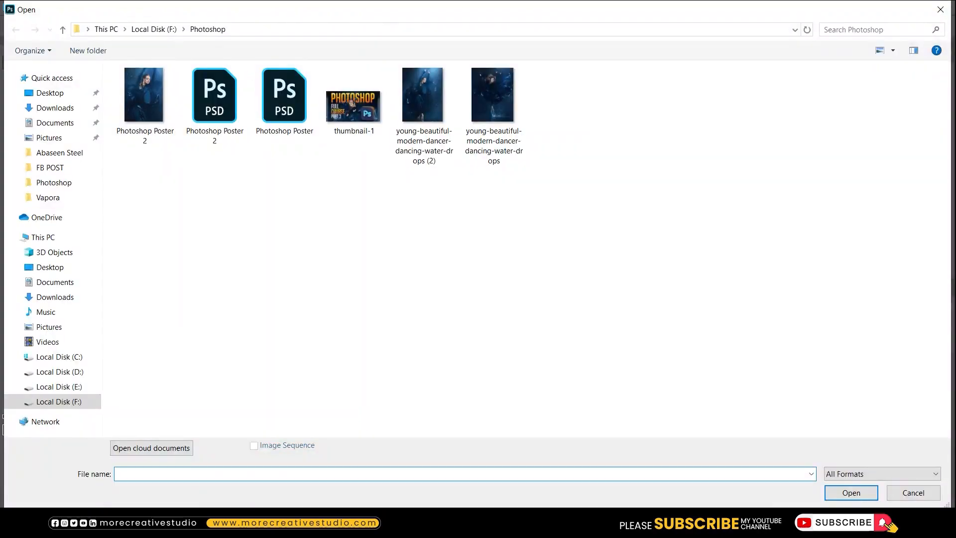
{"action": "left_click", "coordinate": [914, 492]}
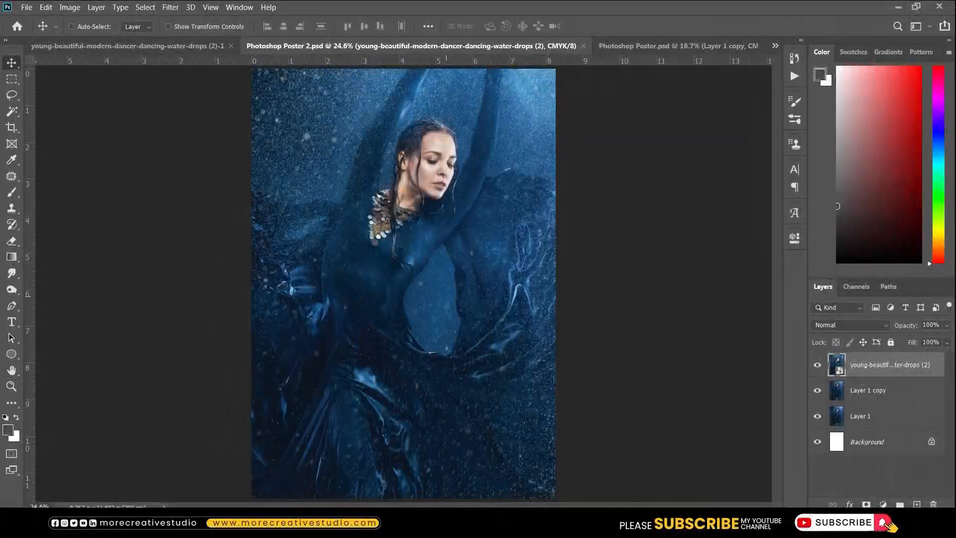
{"action": "key", "text": "ctrl+semicolon"}
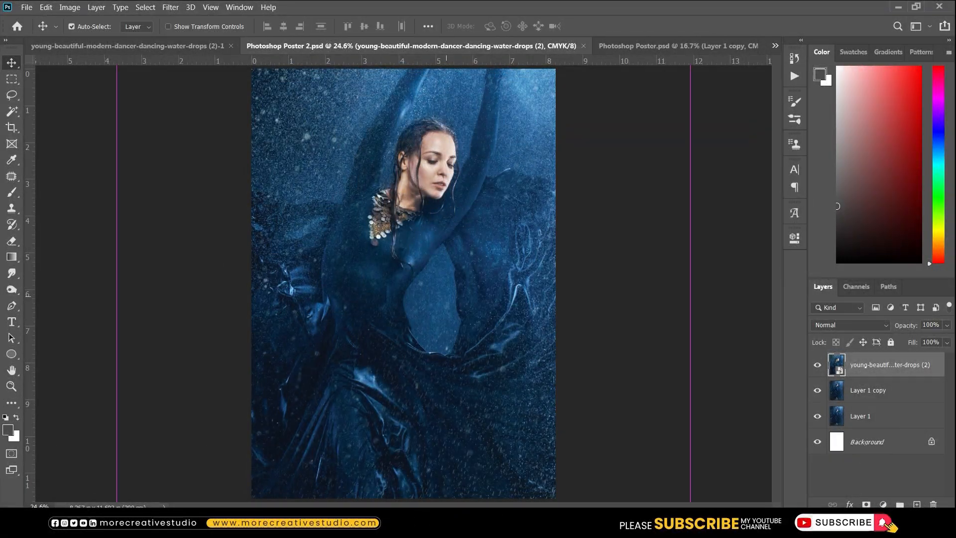
Find the Photoshop posters PDF in the Photoshop folder and open it in the browser's PDF viewer.
{"action": "key", "text": "ctrl+o"}
{"action": "left_click", "coordinate": [354, 106]}
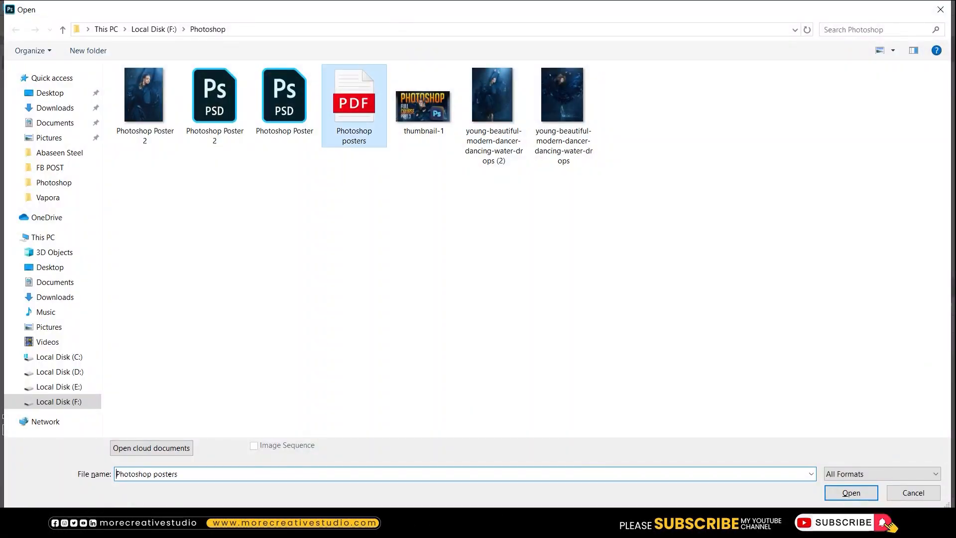
{"action": "right_click", "coordinate": [349, 97]}
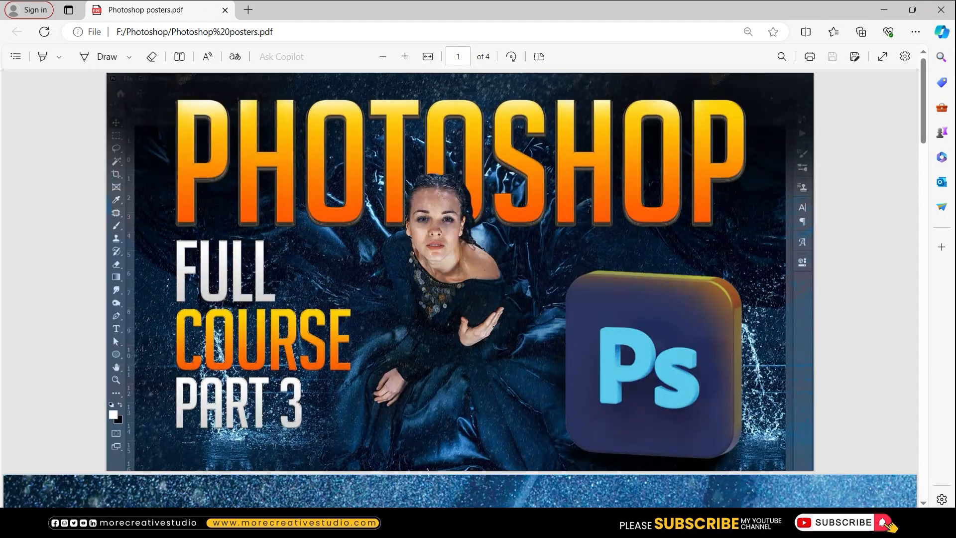
Look through the pages of the Photoshop posters PDF, checking each image and the page order, and return to the poster document.
{"action": "scroll", "coordinate": [463, 289], "scroll_direction": "down", "scroll_amount": 8}
{"action": "scroll", "coordinate": [460, 289], "scroll_direction": "down", "scroll_amount": 15}
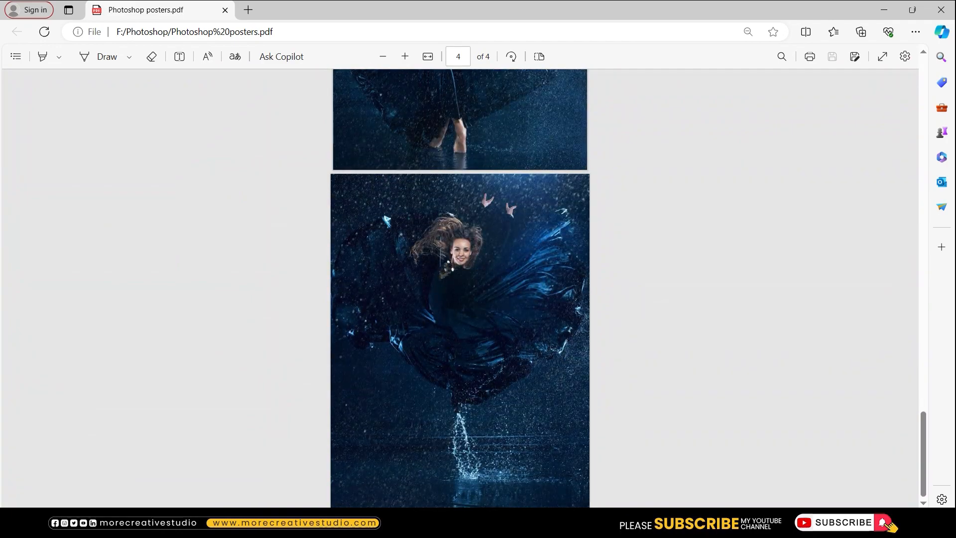
{"action": "scroll", "coordinate": [461, 289], "scroll_direction": "up", "scroll_amount": 18}
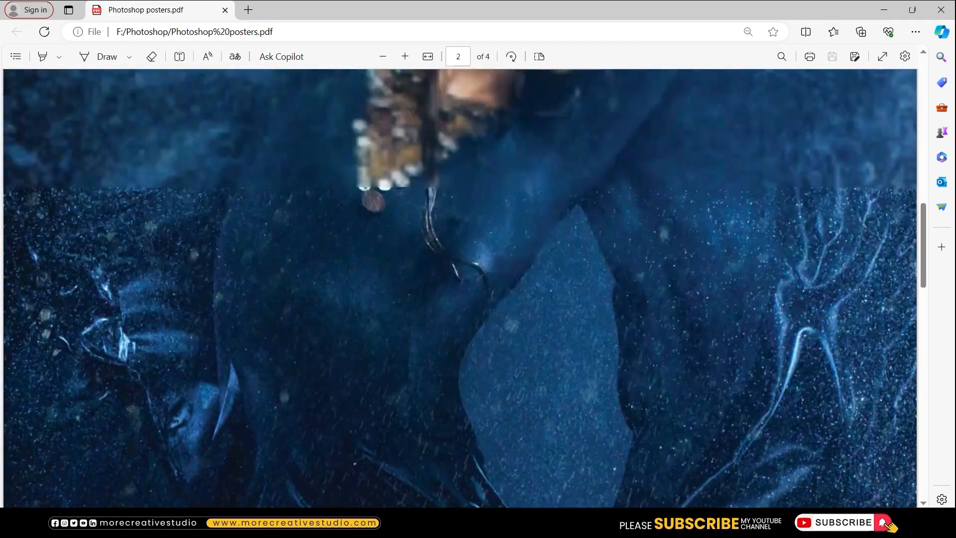
{"action": "scroll", "coordinate": [460, 289], "scroll_direction": "up", "scroll_amount": 10}
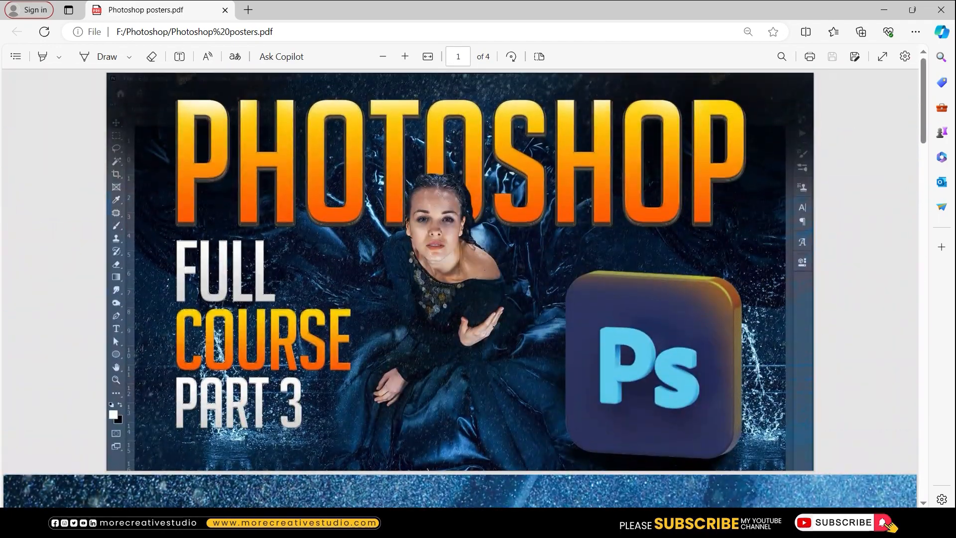
{"action": "scroll", "coordinate": [461, 289], "scroll_direction": "down", "scroll_amount": 15}
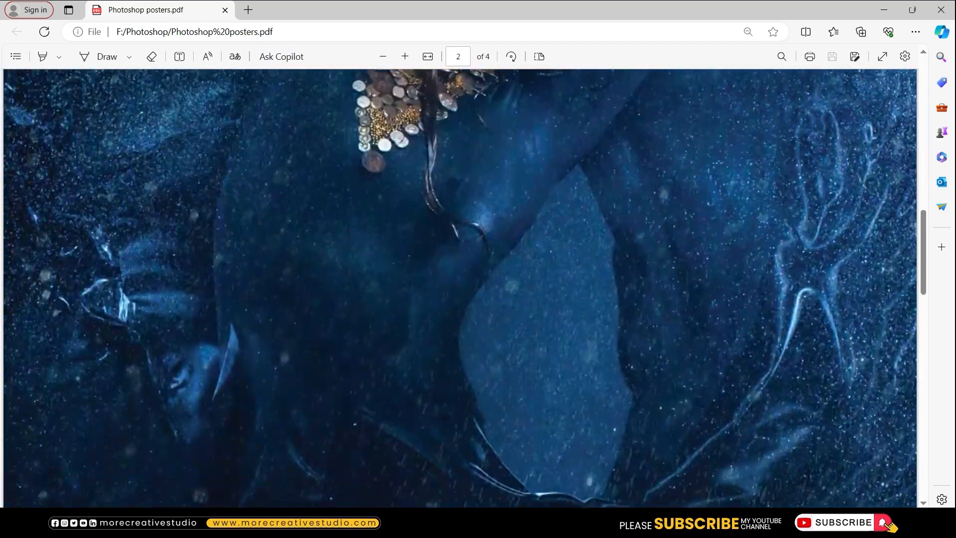
{"action": "scroll", "coordinate": [461, 289], "scroll_direction": "down", "scroll_amount": 10}
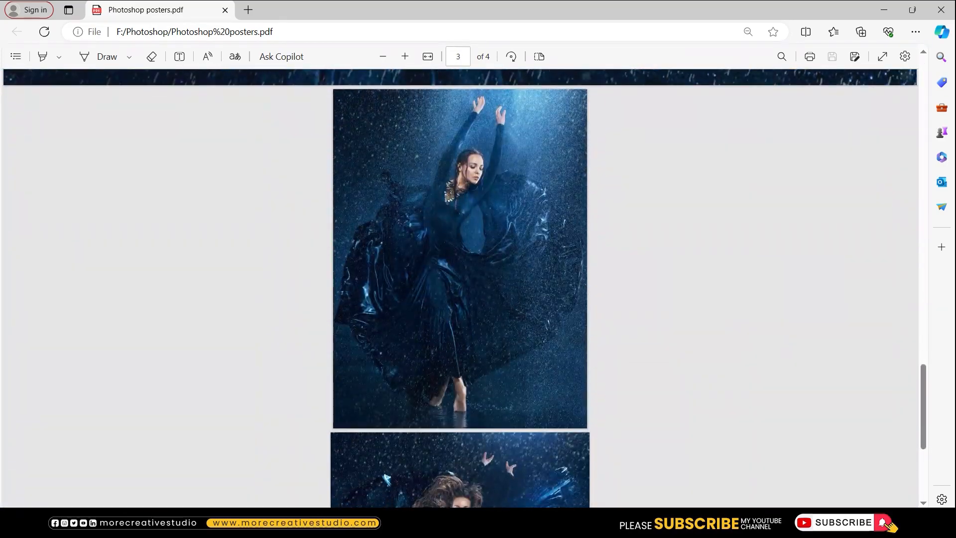
{"action": "scroll", "coordinate": [461, 289], "scroll_direction": "down", "scroll_amount": 5}
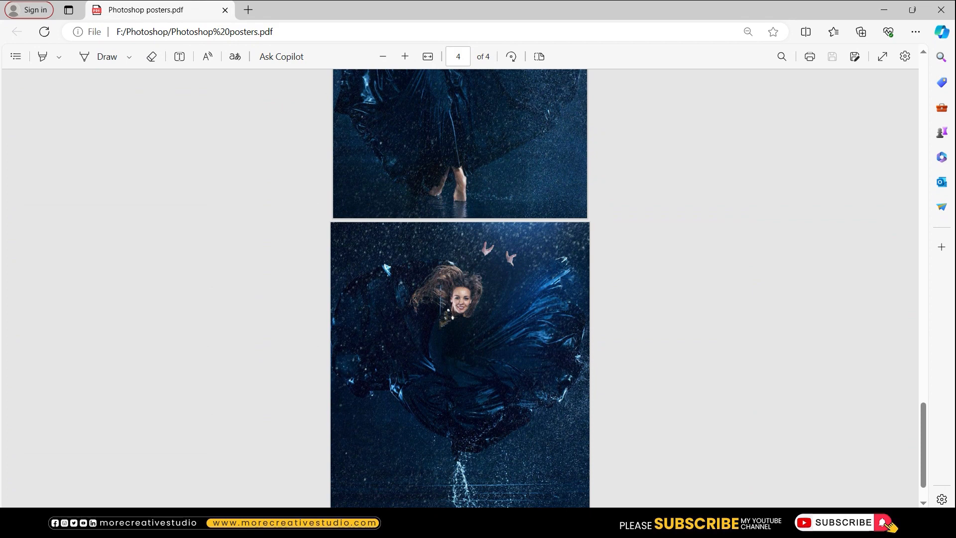
{"action": "scroll", "coordinate": [461, 289], "scroll_direction": "up", "scroll_amount": 3}
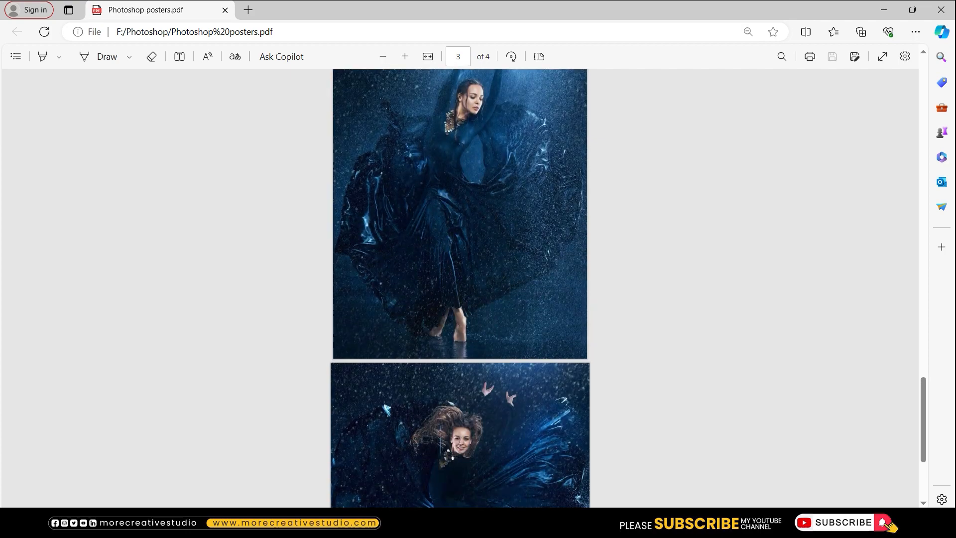
{"action": "scroll", "coordinate": [460, 289], "scroll_direction": "up", "scroll_amount": 5}
{"action": "scroll", "coordinate": [461, 289], "scroll_direction": "up", "scroll_amount": 15}
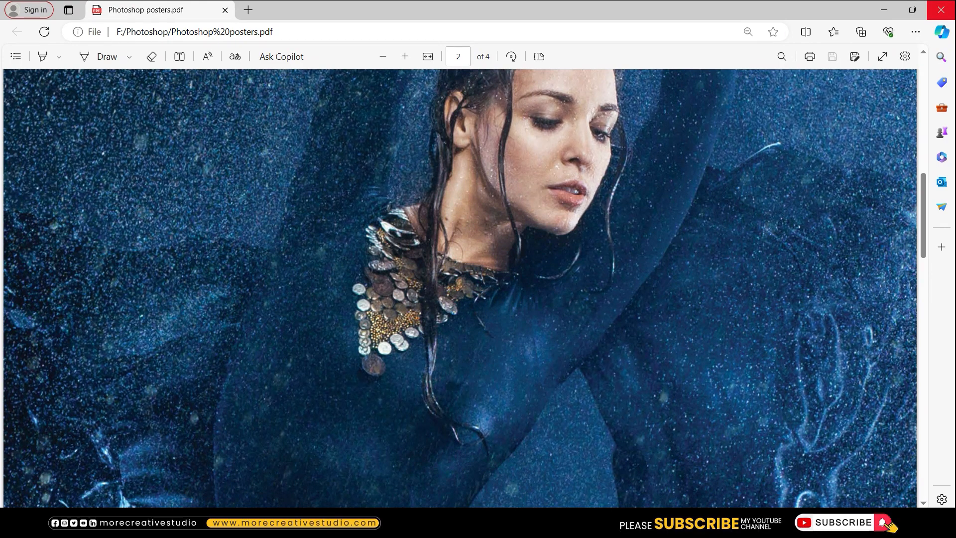
{"action": "left_click", "coordinate": [942, 10]}
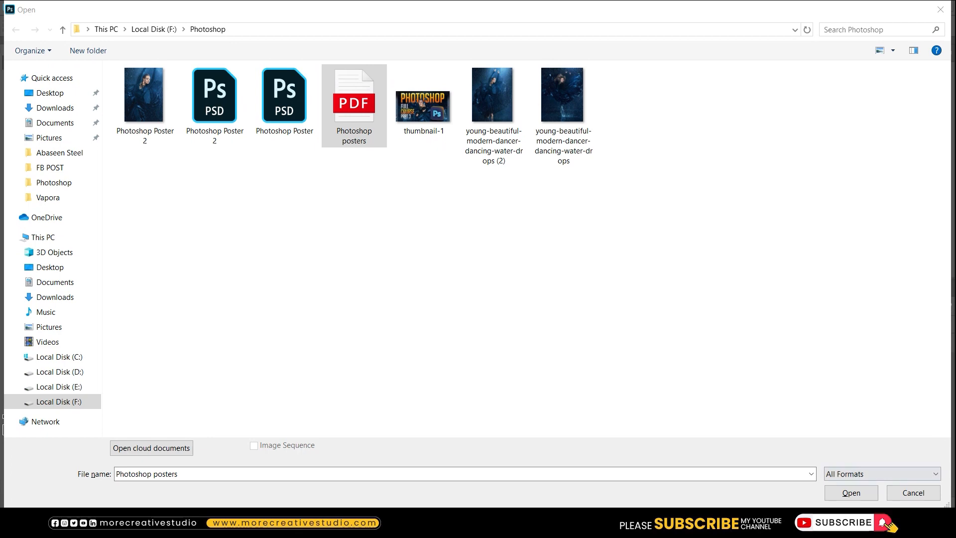
{"action": "left_click", "coordinate": [914, 492]}
{"action": "left_click", "coordinate": [26, 7]}
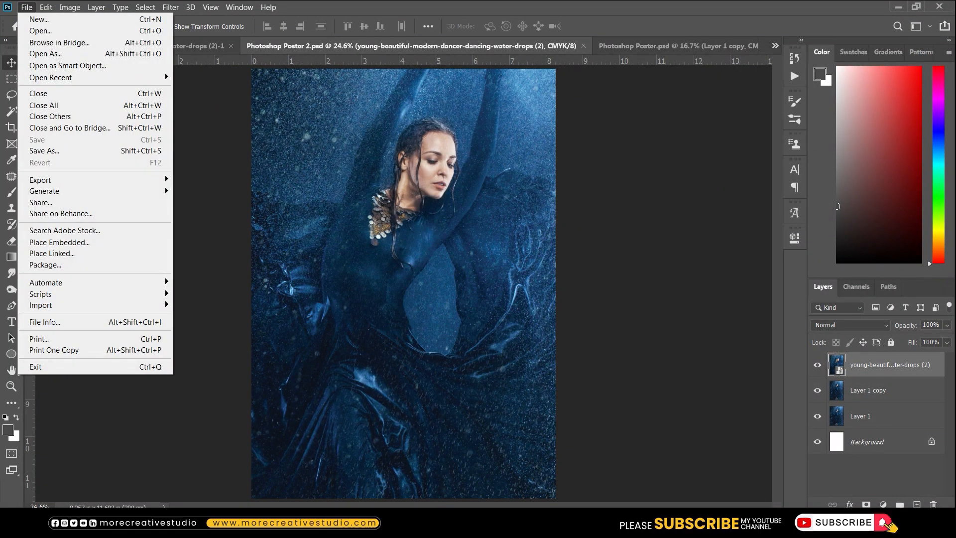
{"action": "mouse_move", "coordinate": [75, 282]}
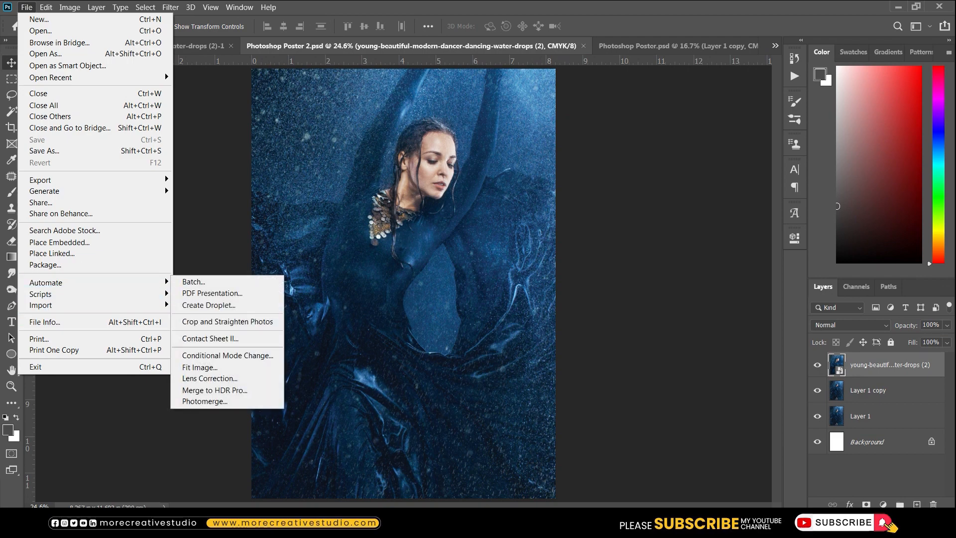
{"action": "mouse_move", "coordinate": [75, 305]}
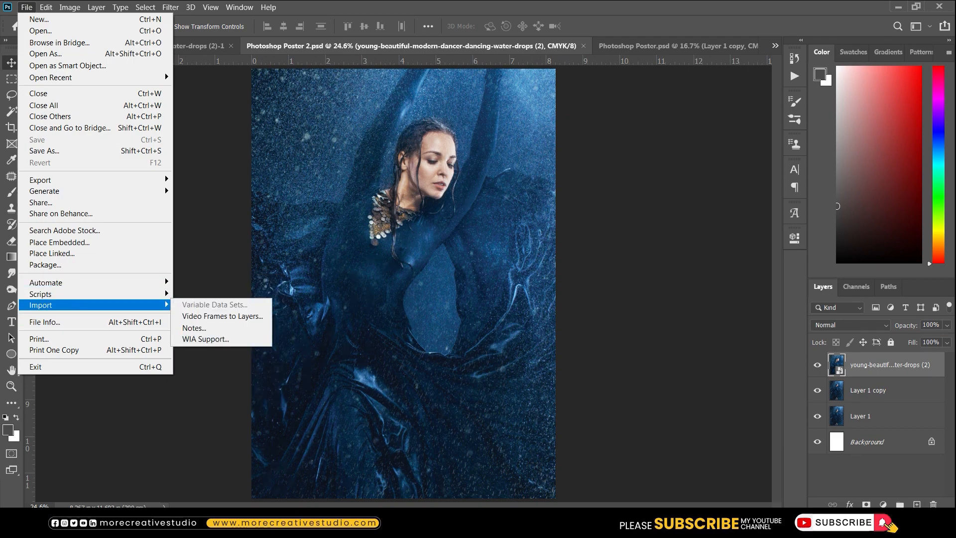